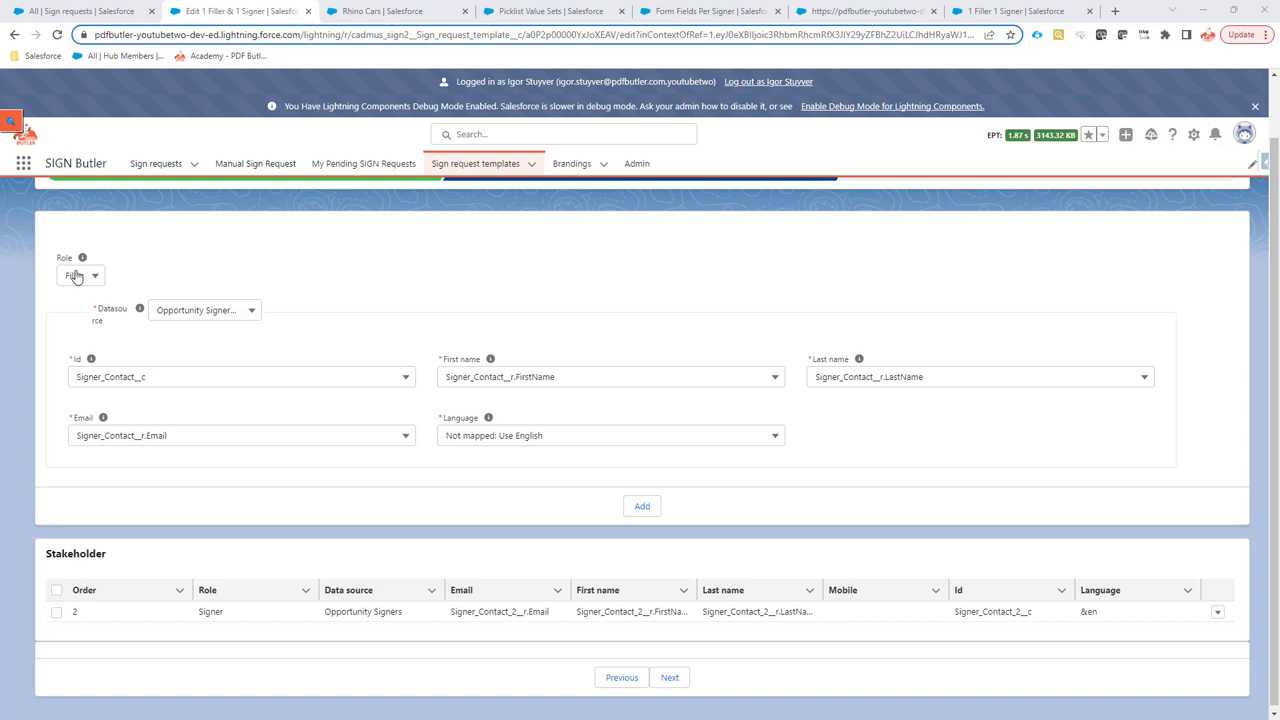
Review the stakeholder role options and check the Filler value in the managed Role global value set.
left_click(80, 280)
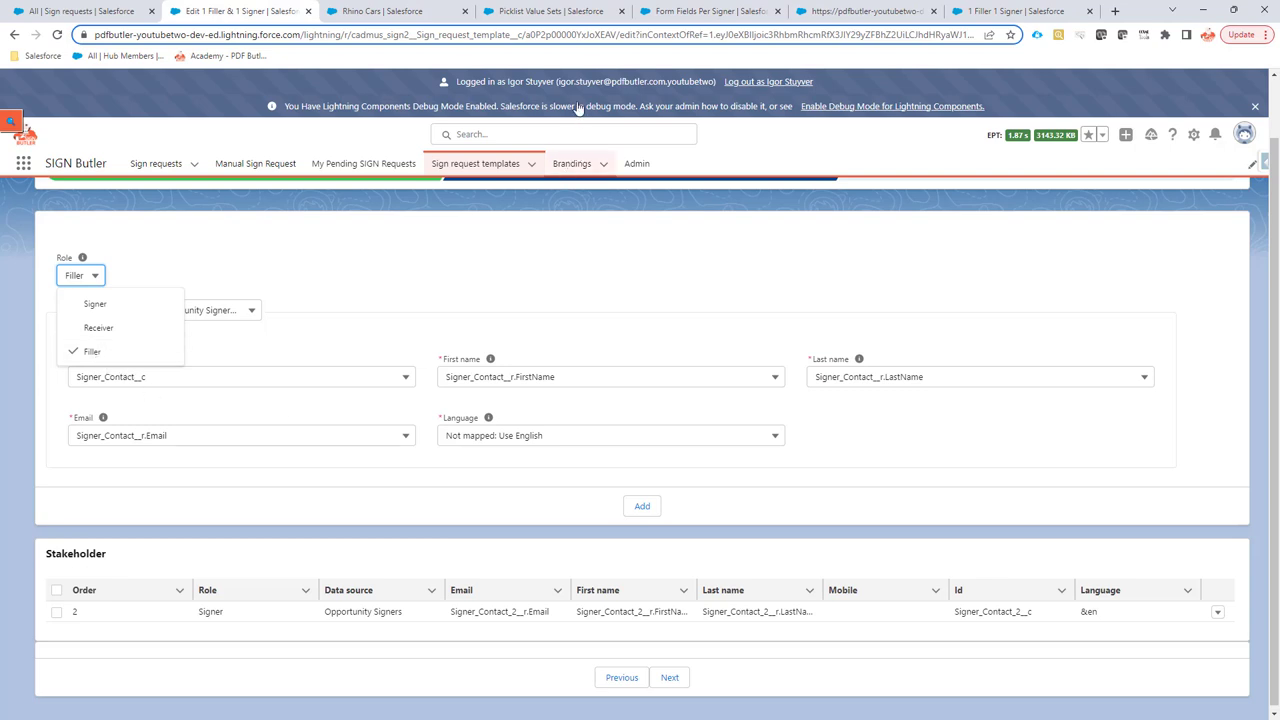
left_click(553, 12)
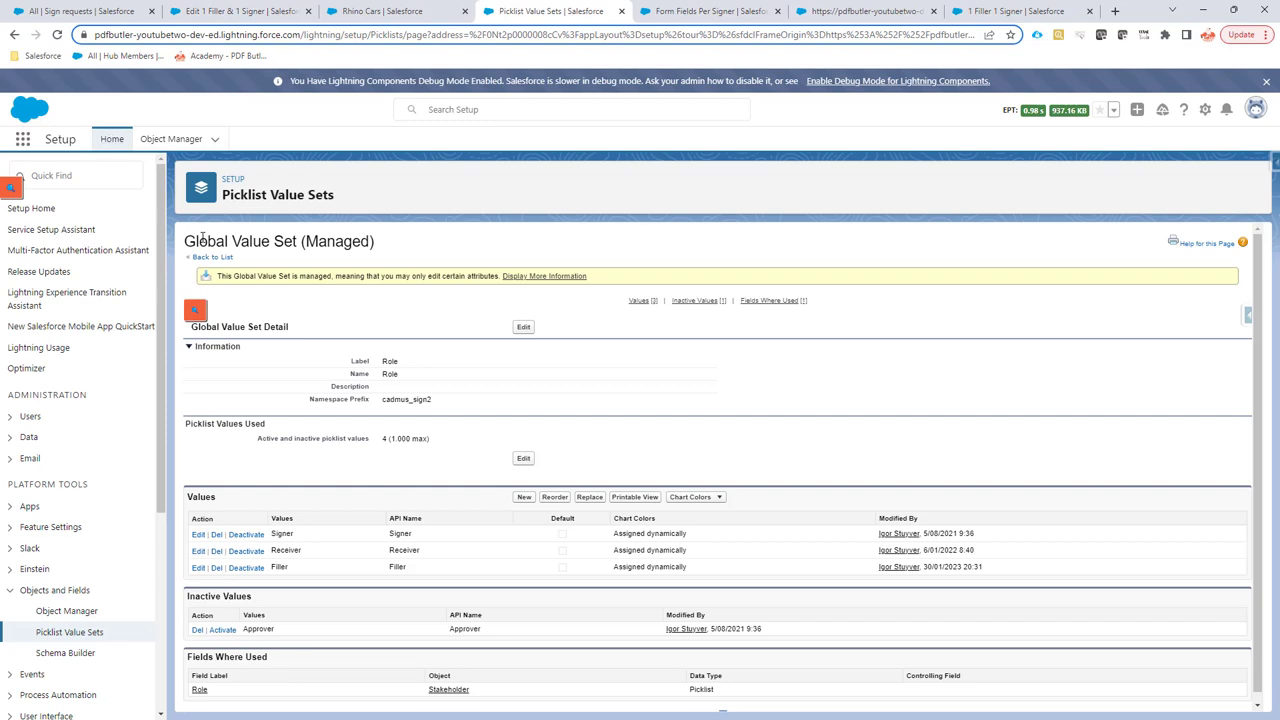
left_click_drag(203, 238, 298, 241)
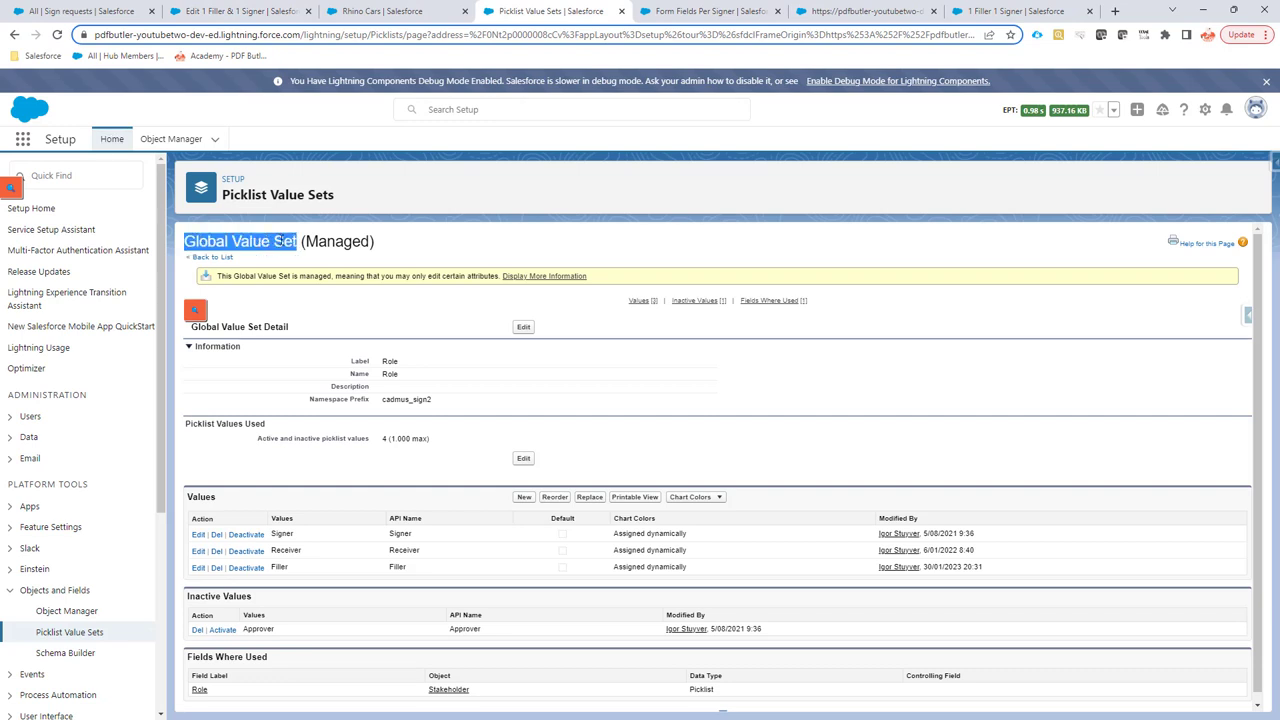
left_click(393, 364)
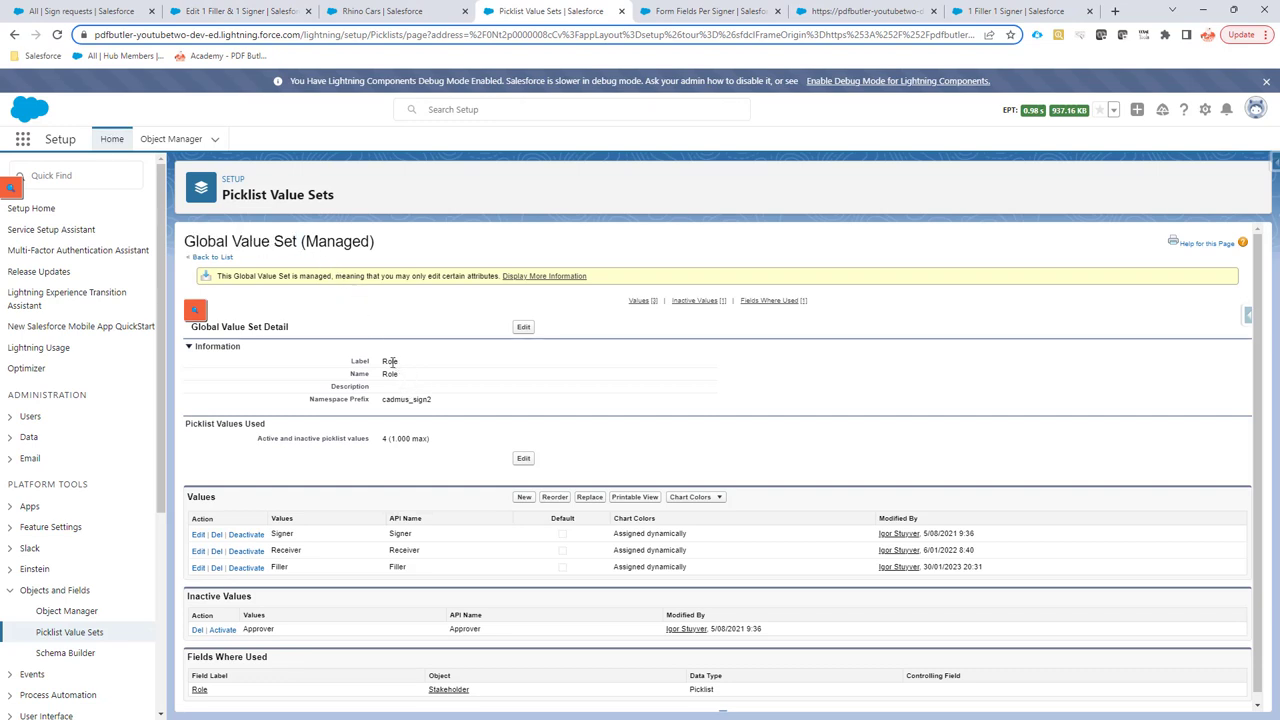
double_click(390, 361)
scroll(339, 557, "down", 1)
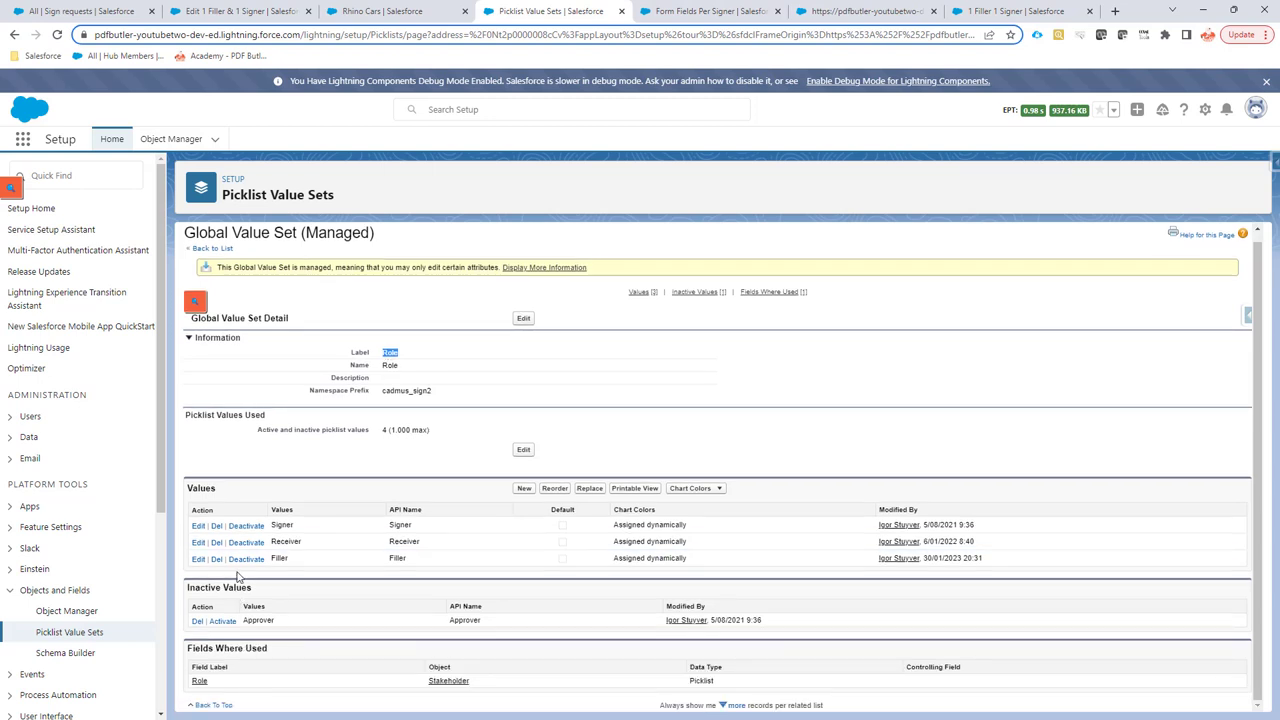
left_click_drag(270, 559, 289, 562)
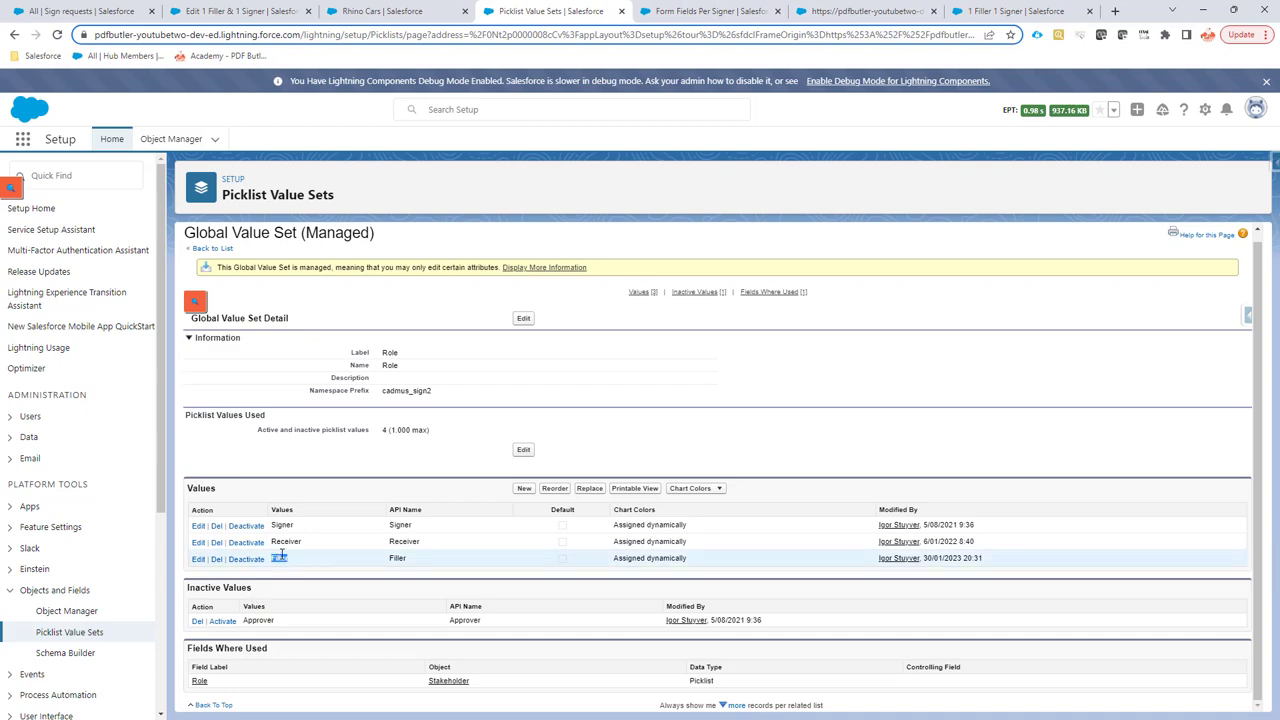
Return to the 1 Filler & 1 Signer template and review the Role and Id options for the Filler stakeholder.
left_click(375, 11)
left_click(203, 12)
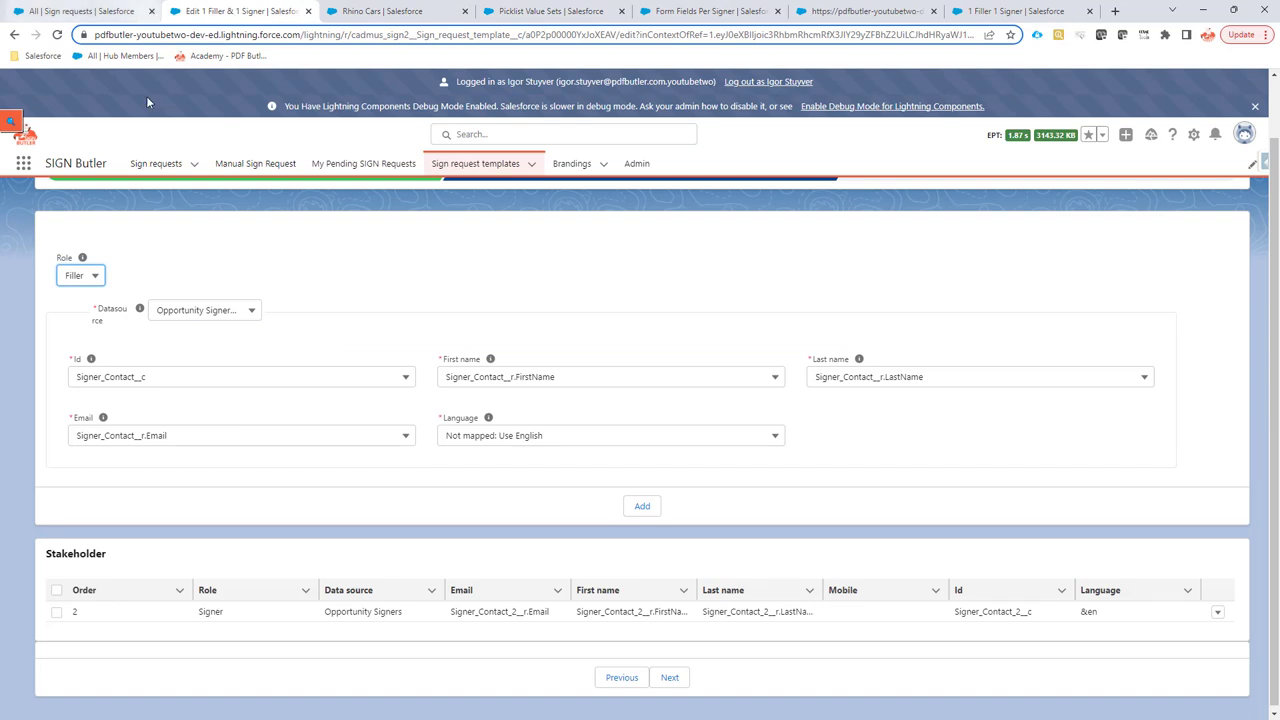
left_click(79, 278)
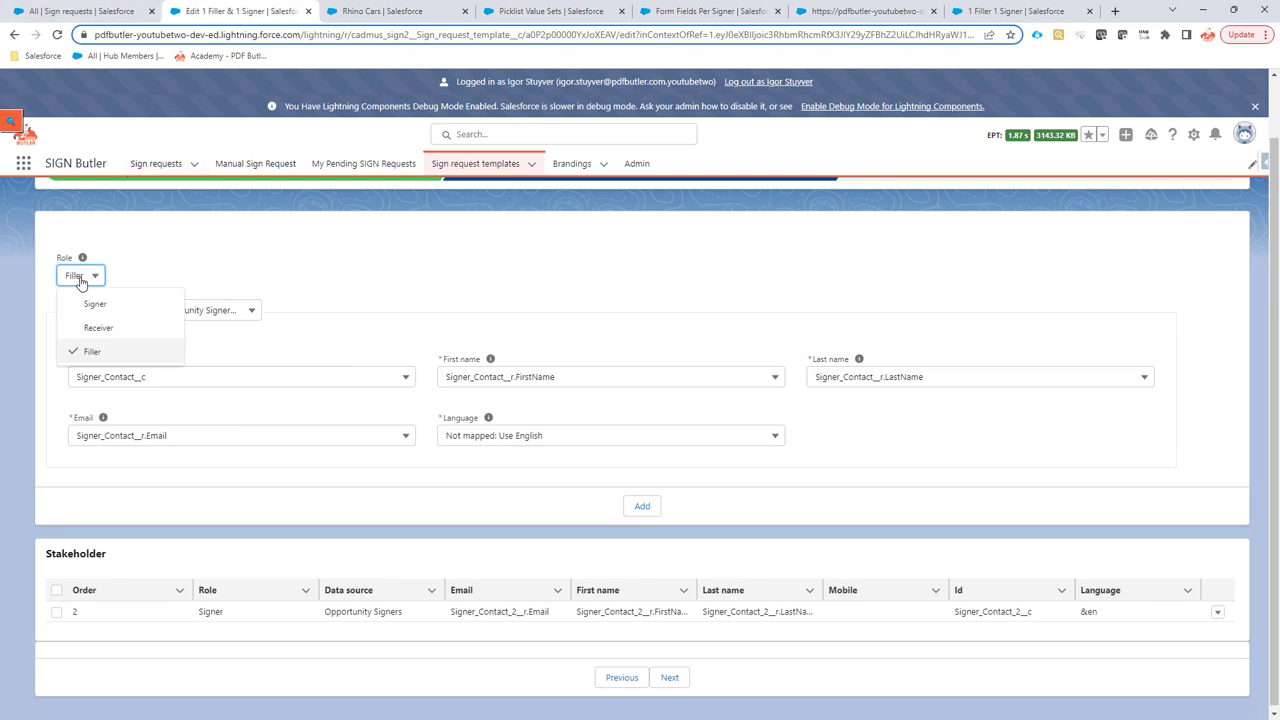
left_click(80, 280)
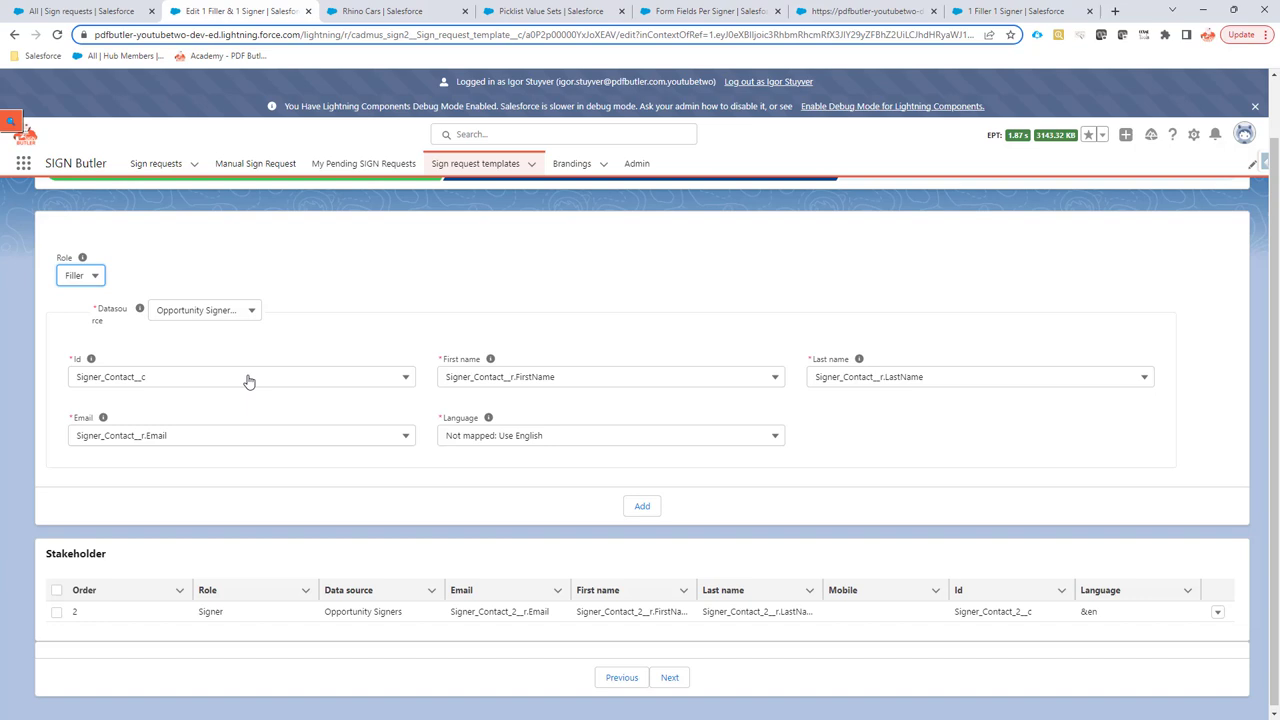
left_click(167, 383)
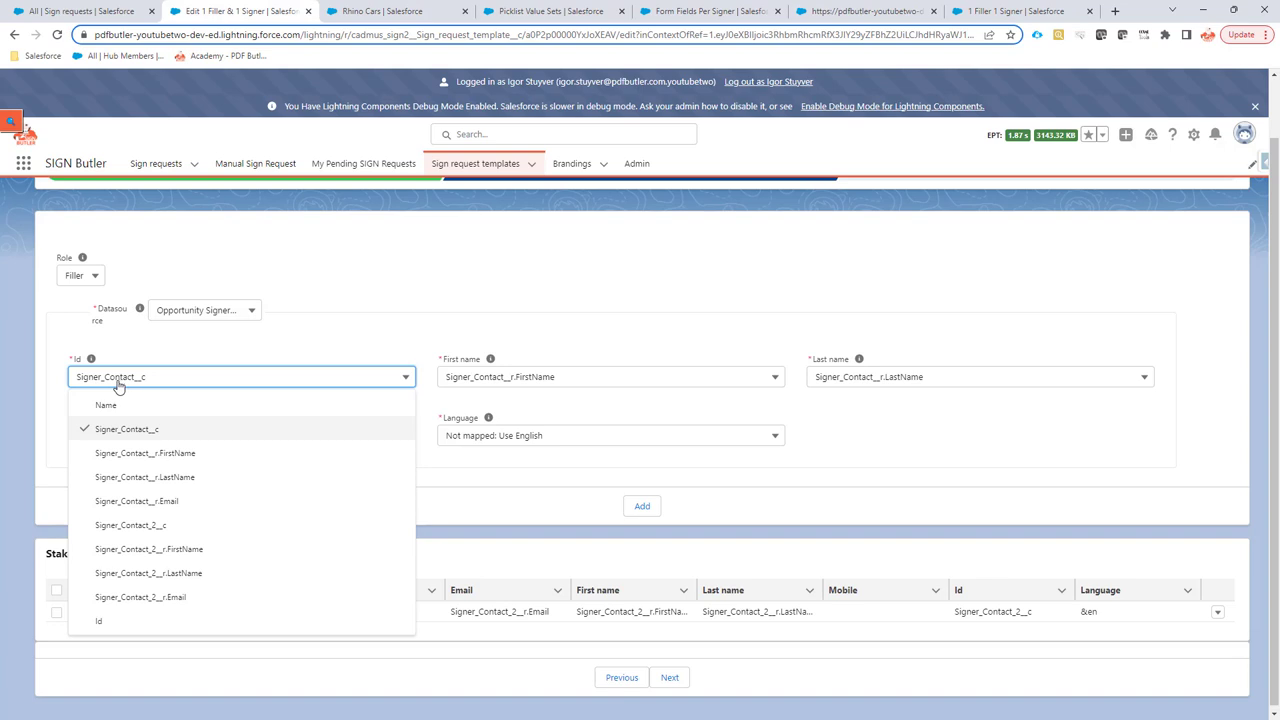
left_click(140, 382)
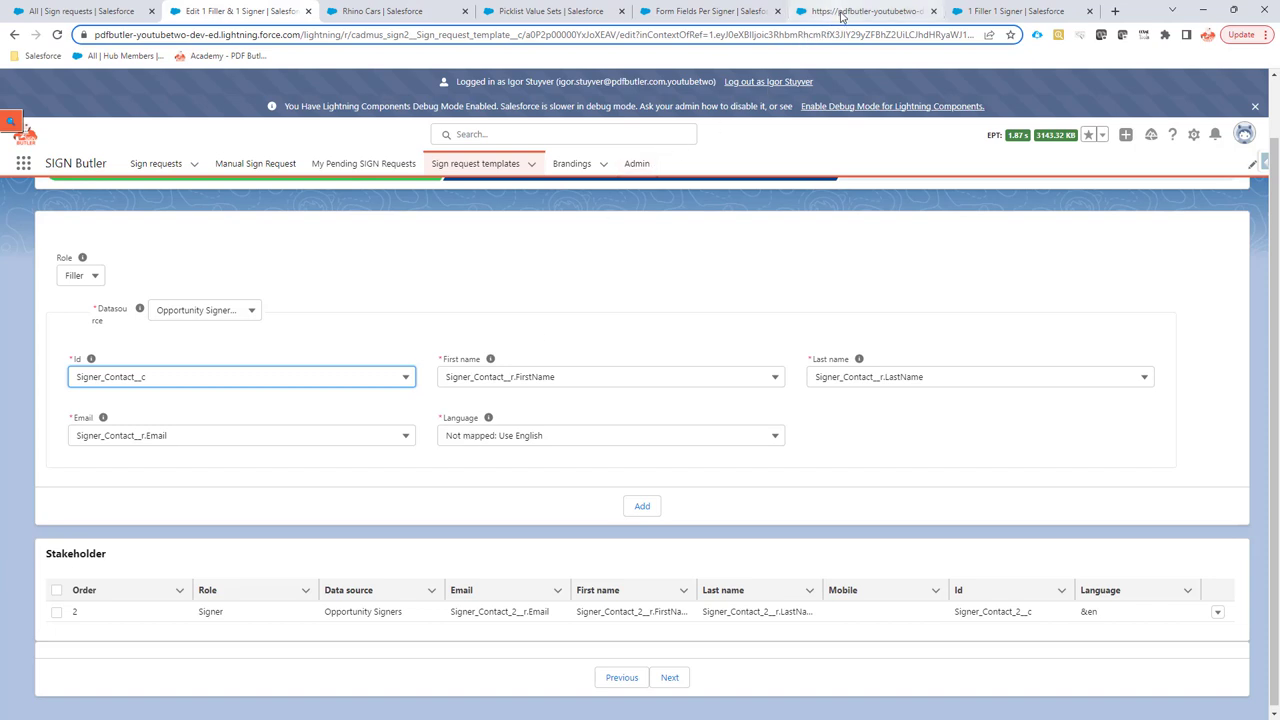
Add the Filler stakeholder, mapped to the Signer_Contact__c fields of the Opportunity Signers data source, to the stakeholder list.
mouse_move(840, 14)
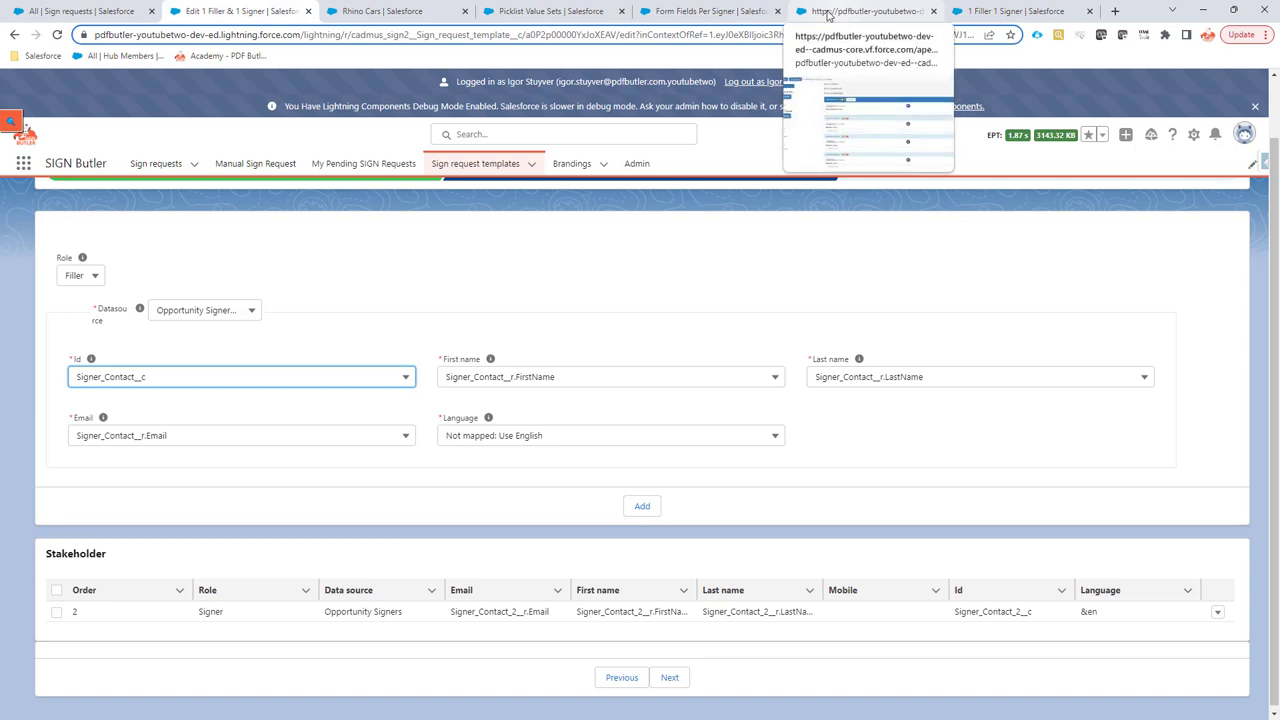
mouse_move(685, 12)
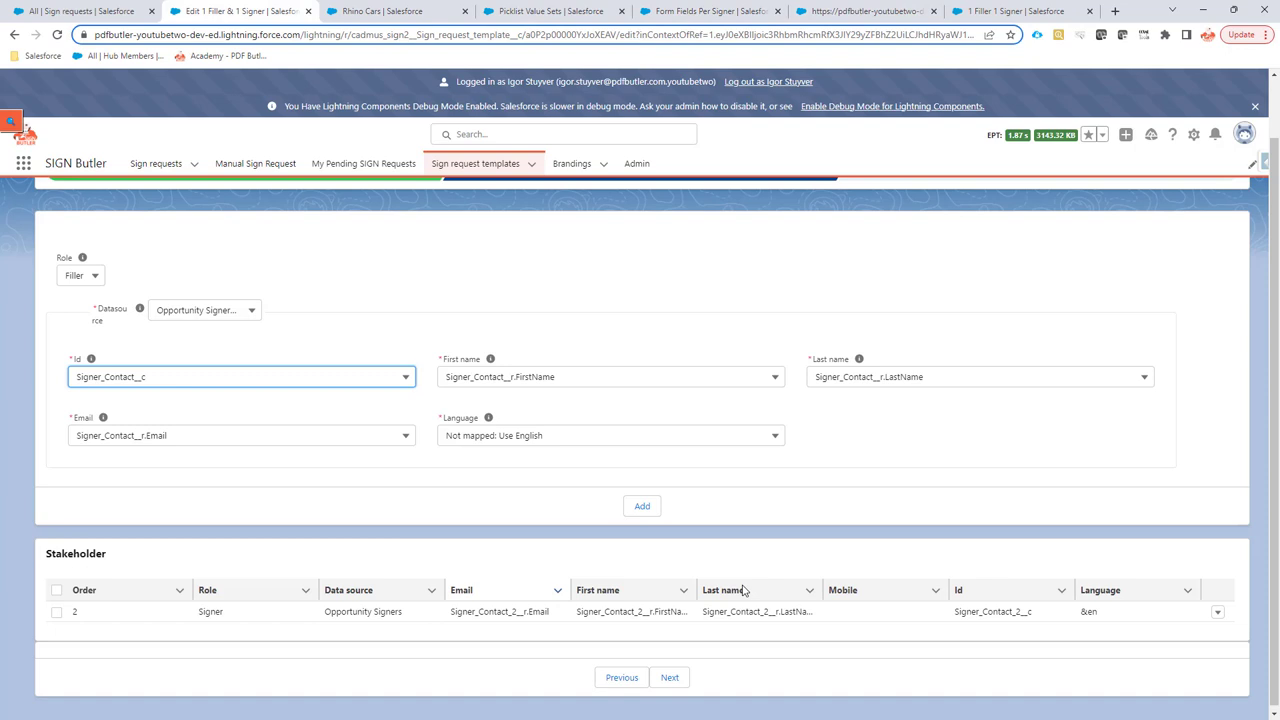
left_click(642, 506)
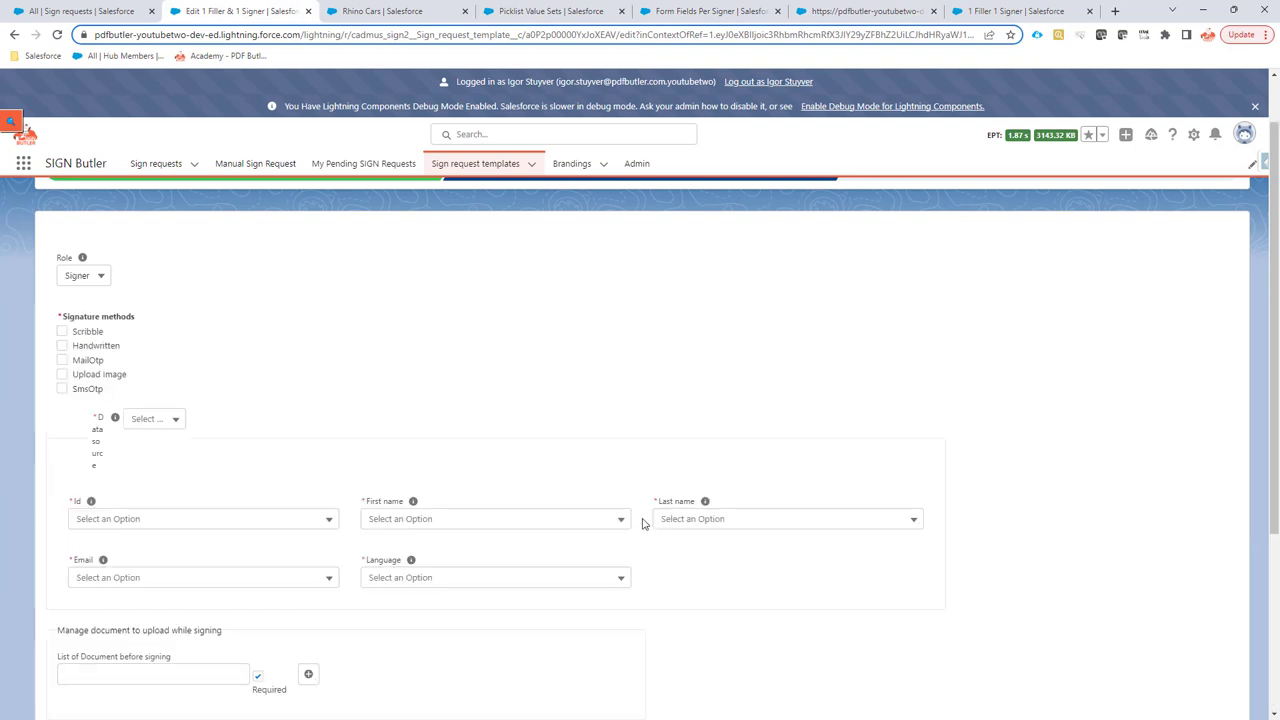
scroll(754, 554, "down", 3)
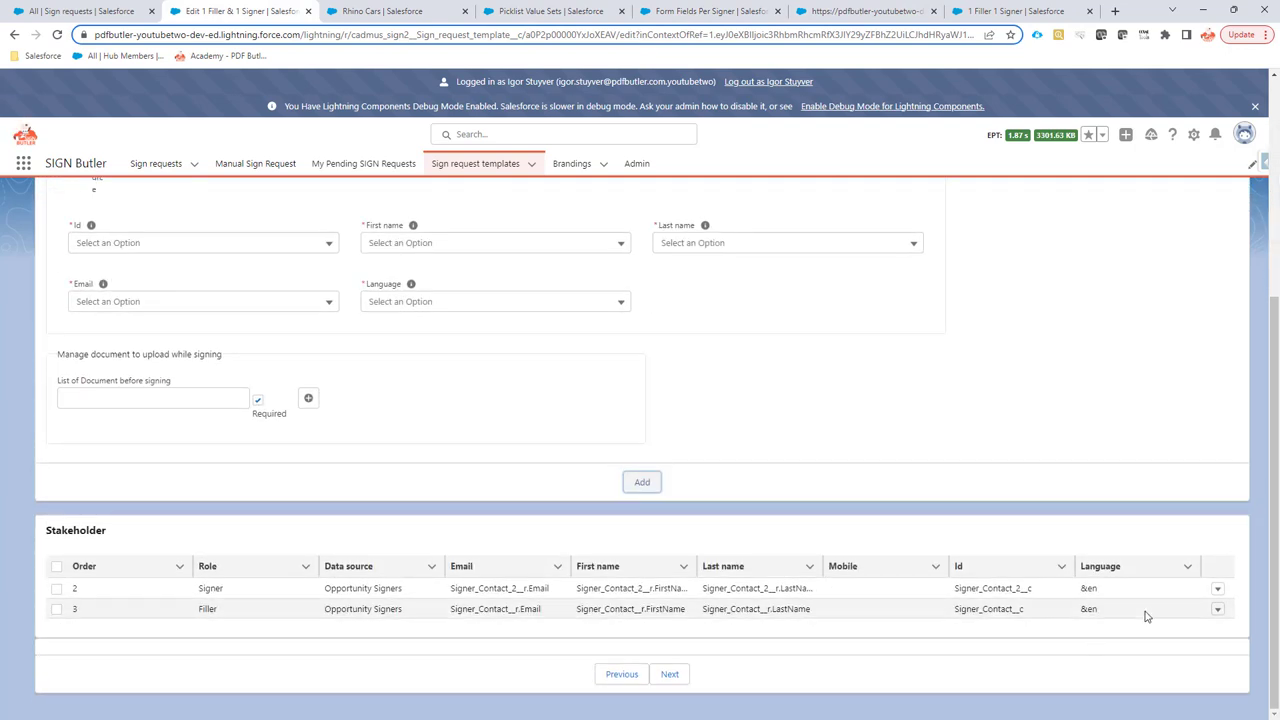
Reopen the Filler stakeholder for editing and add it back to the stakeholder list.
left_click(1218, 610)
left_click(1203, 582)
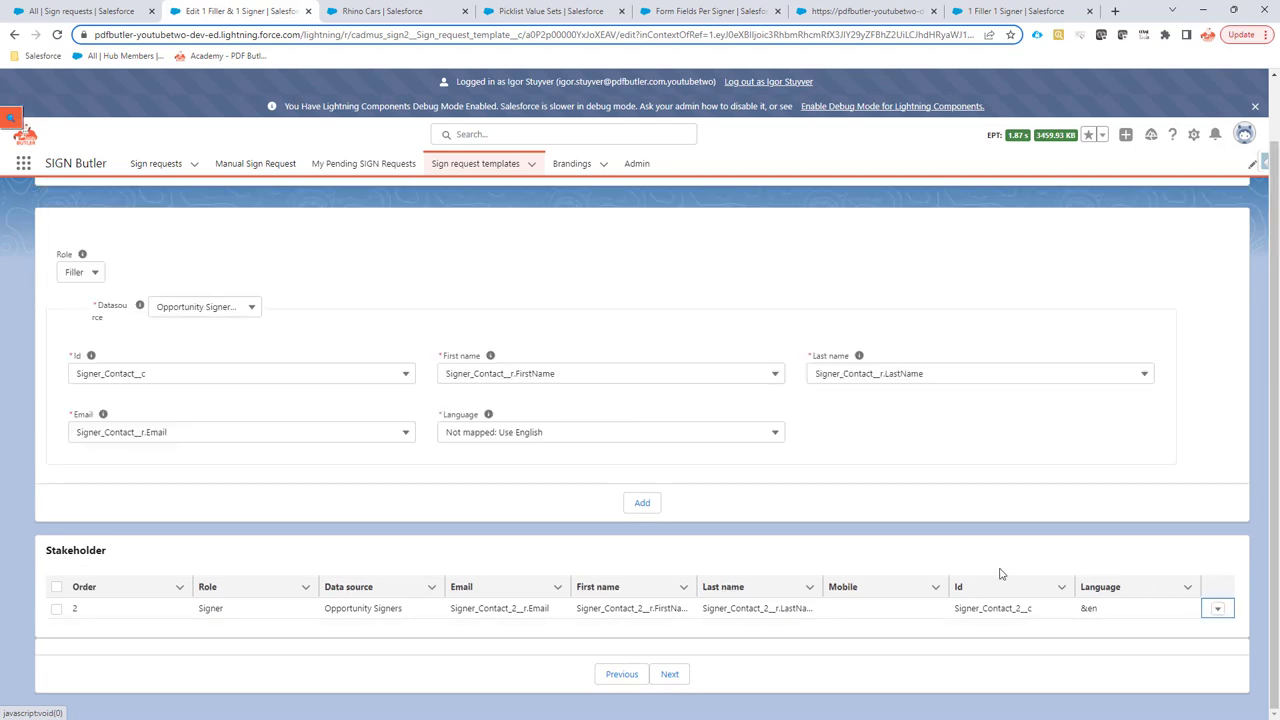
left_click(642, 503)
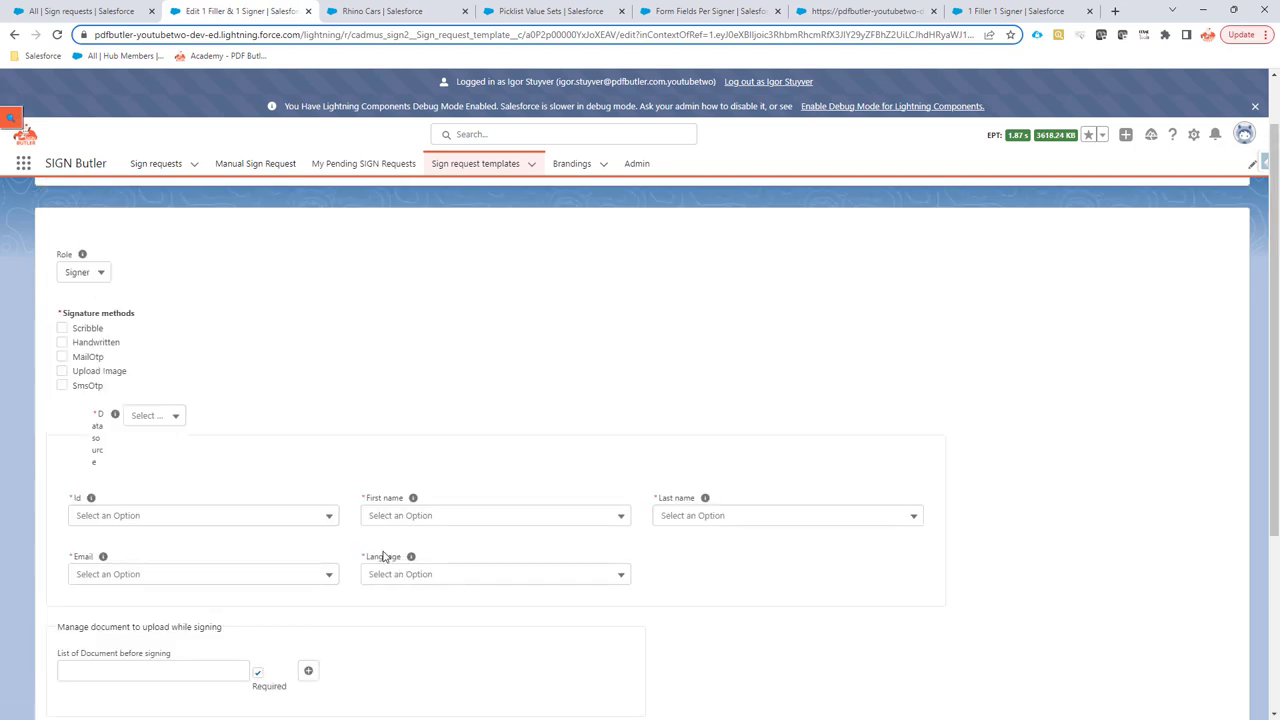
scroll(383, 557, "down", 3)
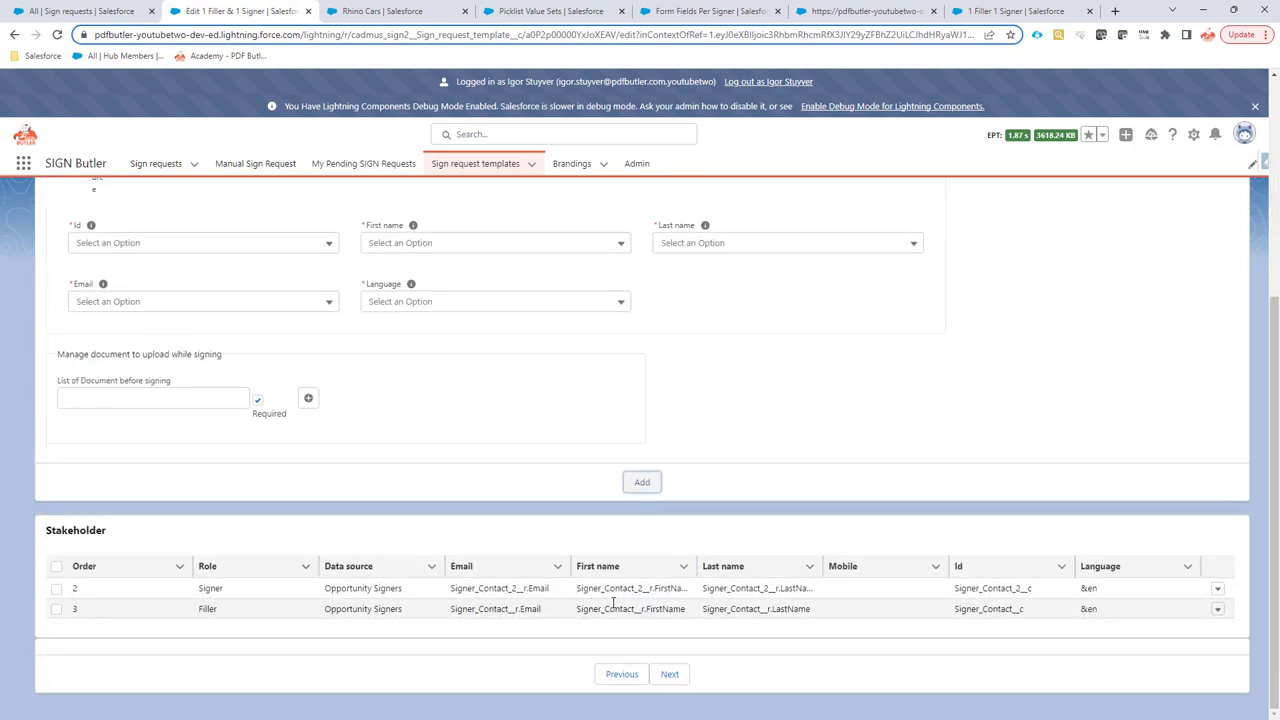
Reopen the Signer stakeholder for editing and add it back so that it comes after the Filler in the order.
left_click(1218, 589)
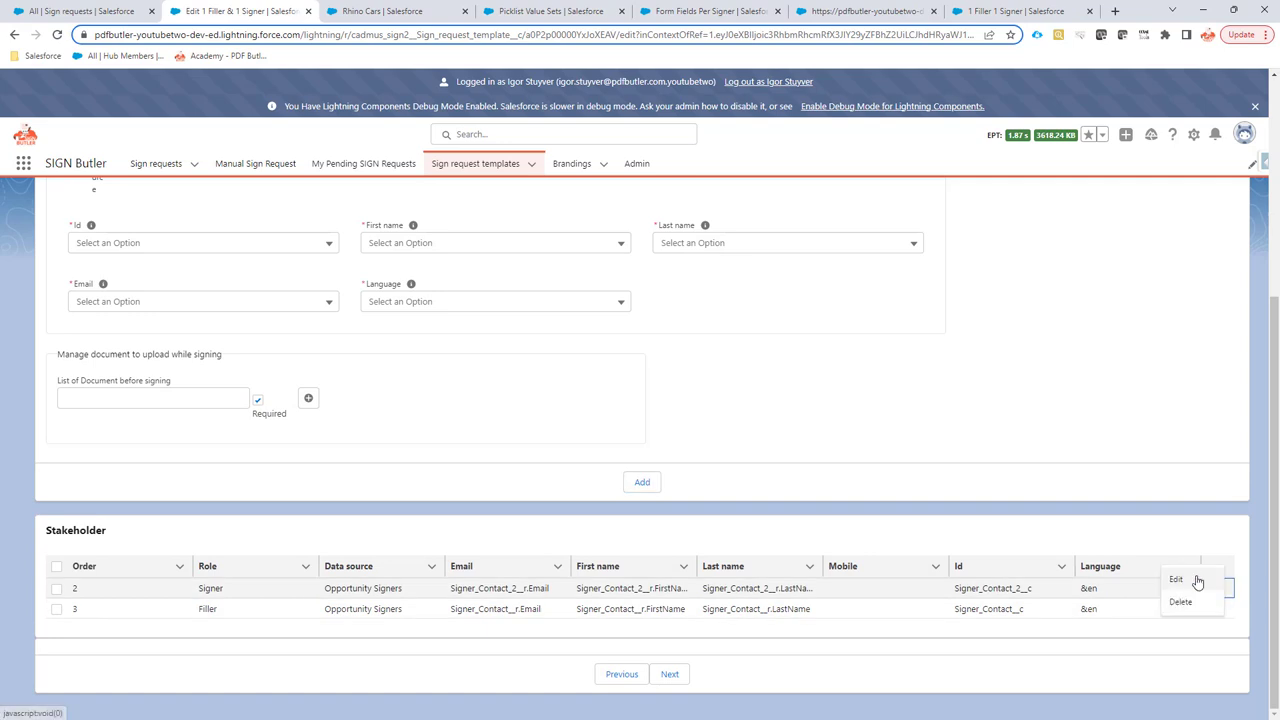
left_click(1195, 580)
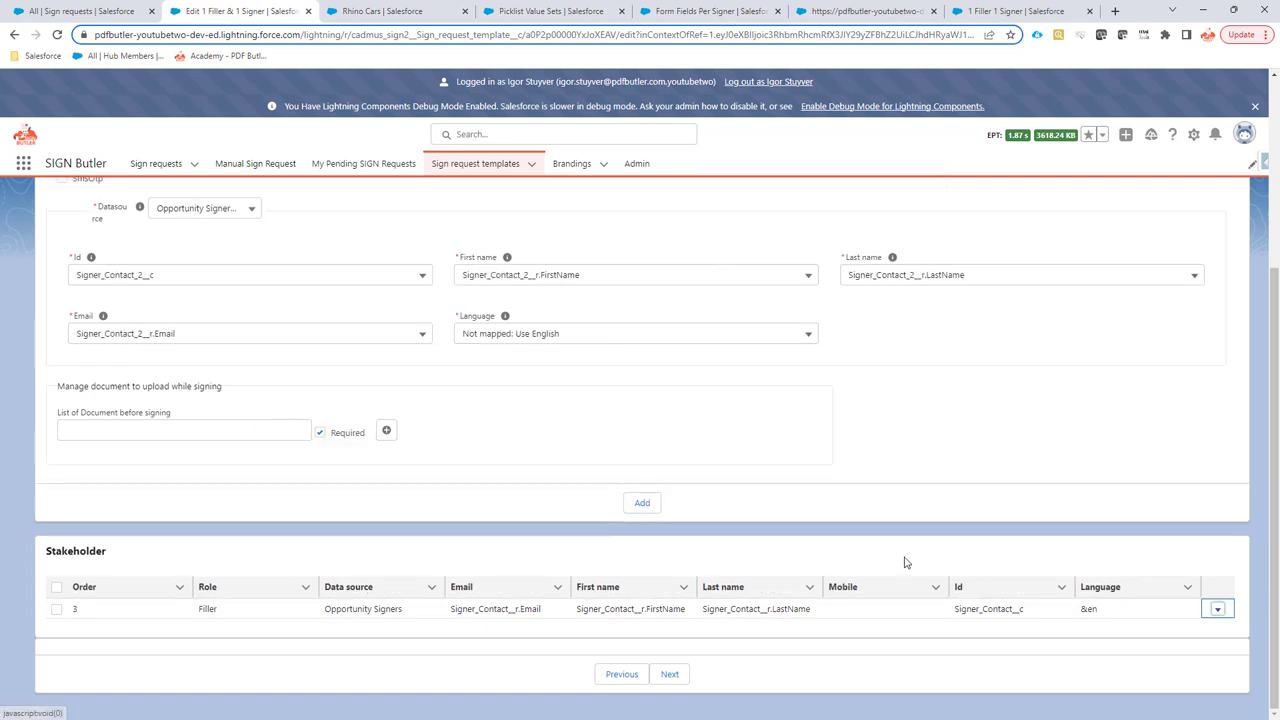
left_click(624, 508)
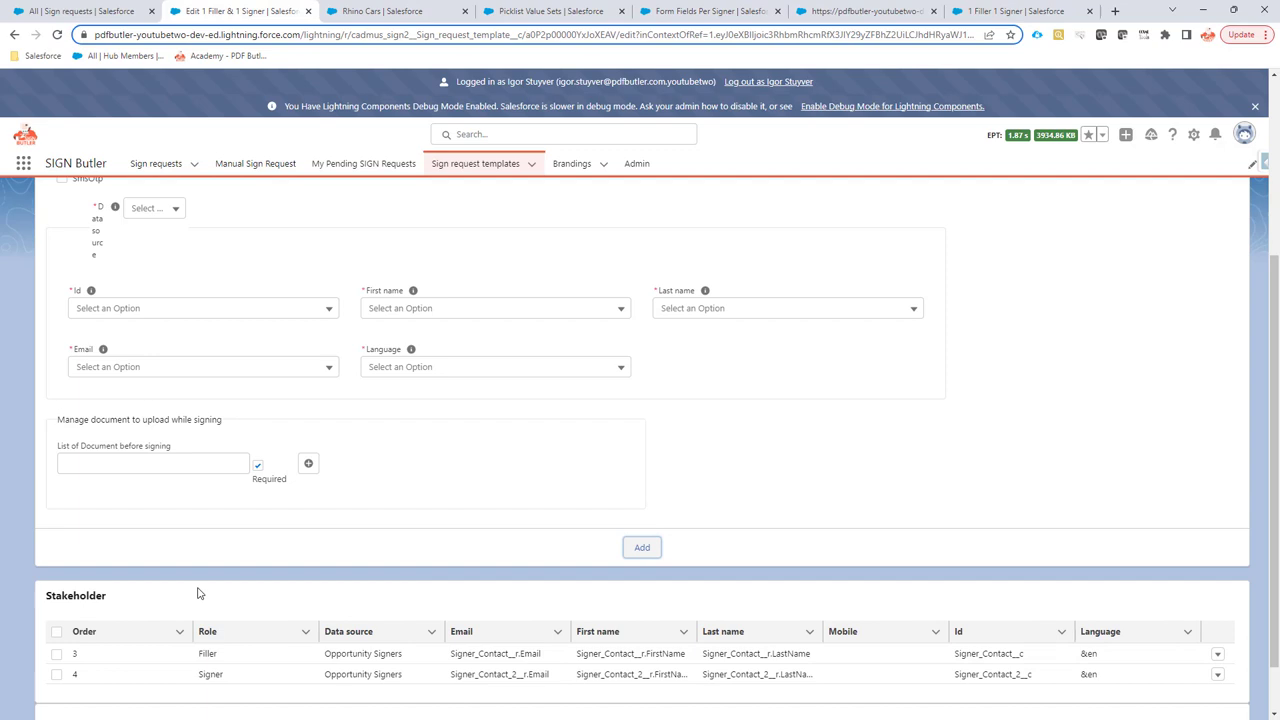
scroll(140, 600, "down", 2)
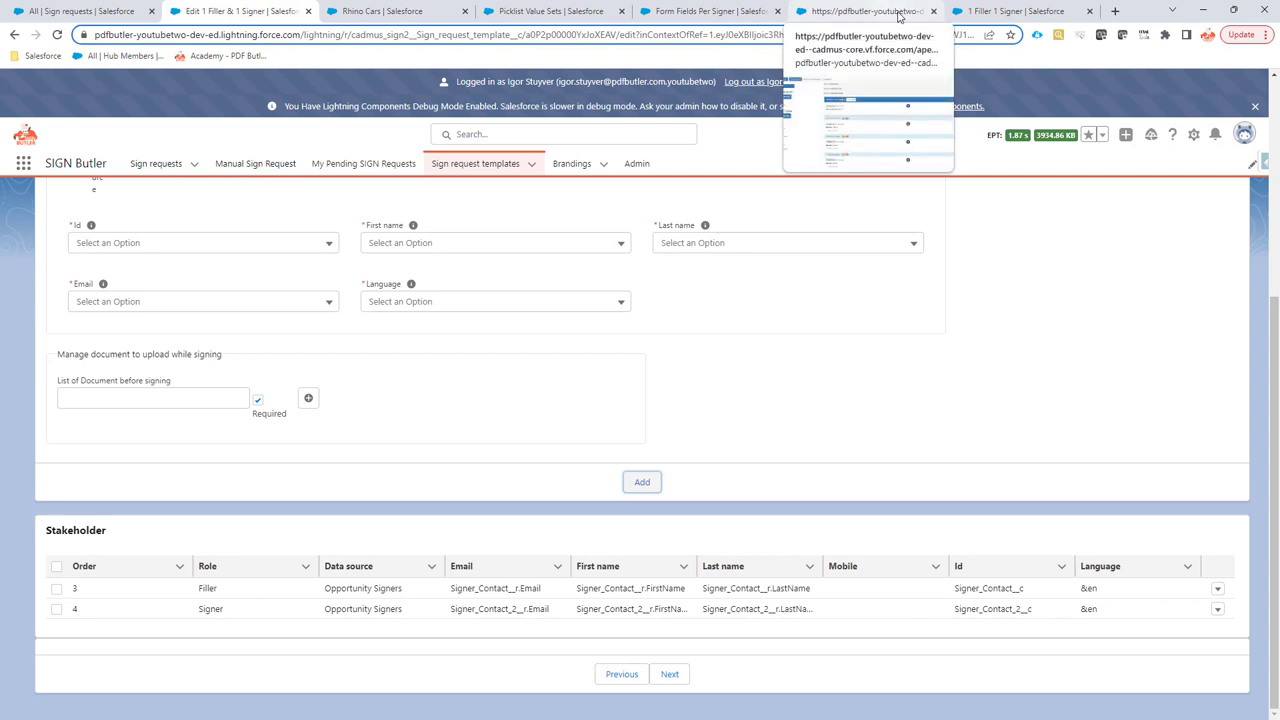
Generate the Form Fields Per Signer PDF from the Rhino Cars opportunity to send it for signing.
left_click(975, 12)
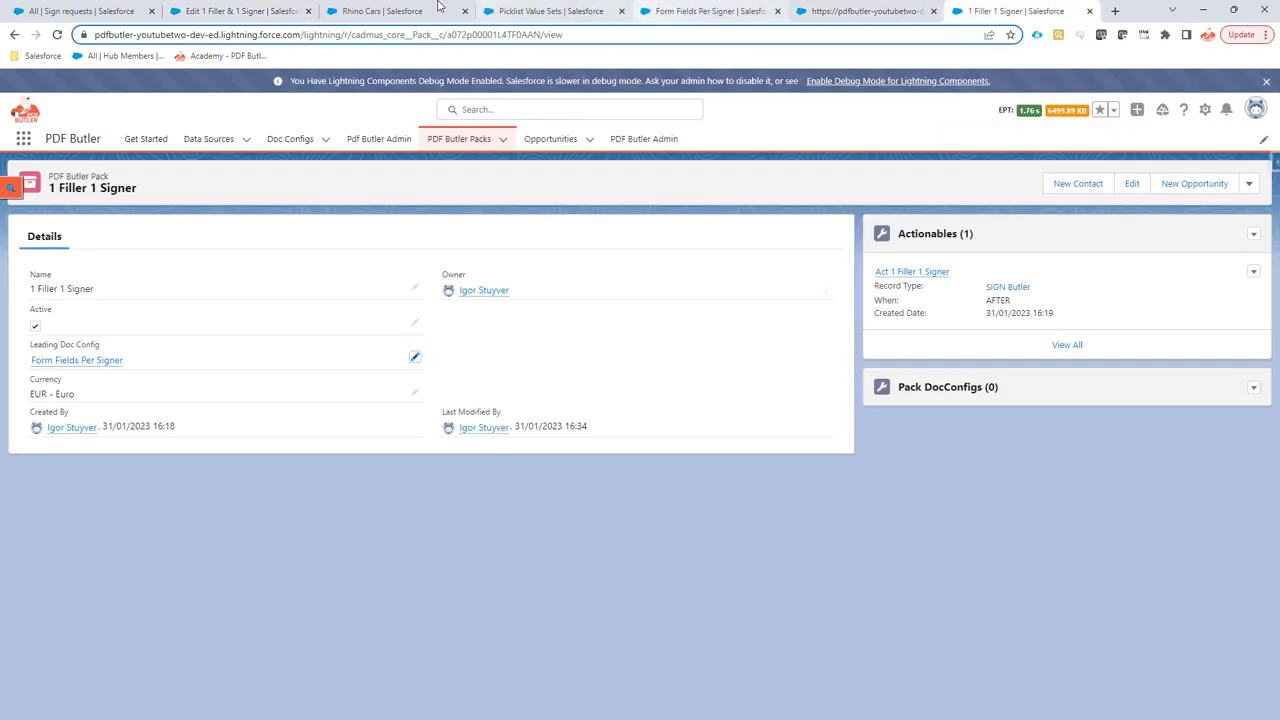
left_click(407, 12)
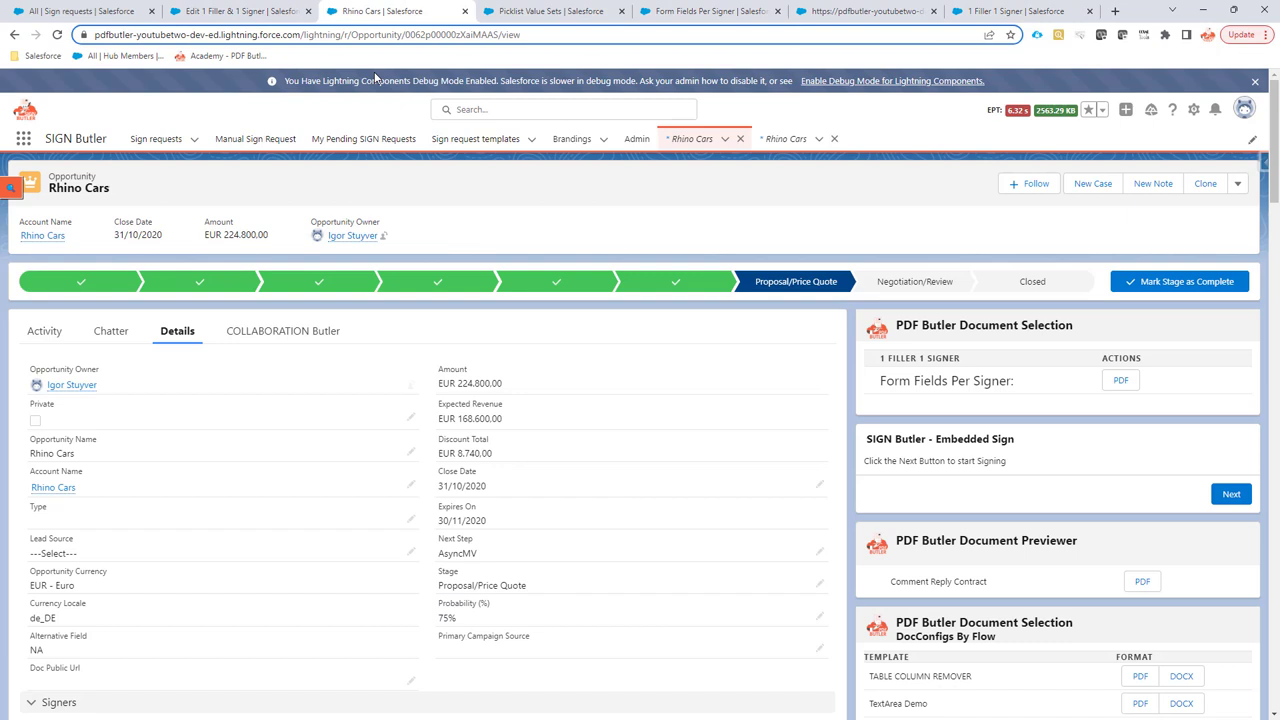
left_click(1120, 382)
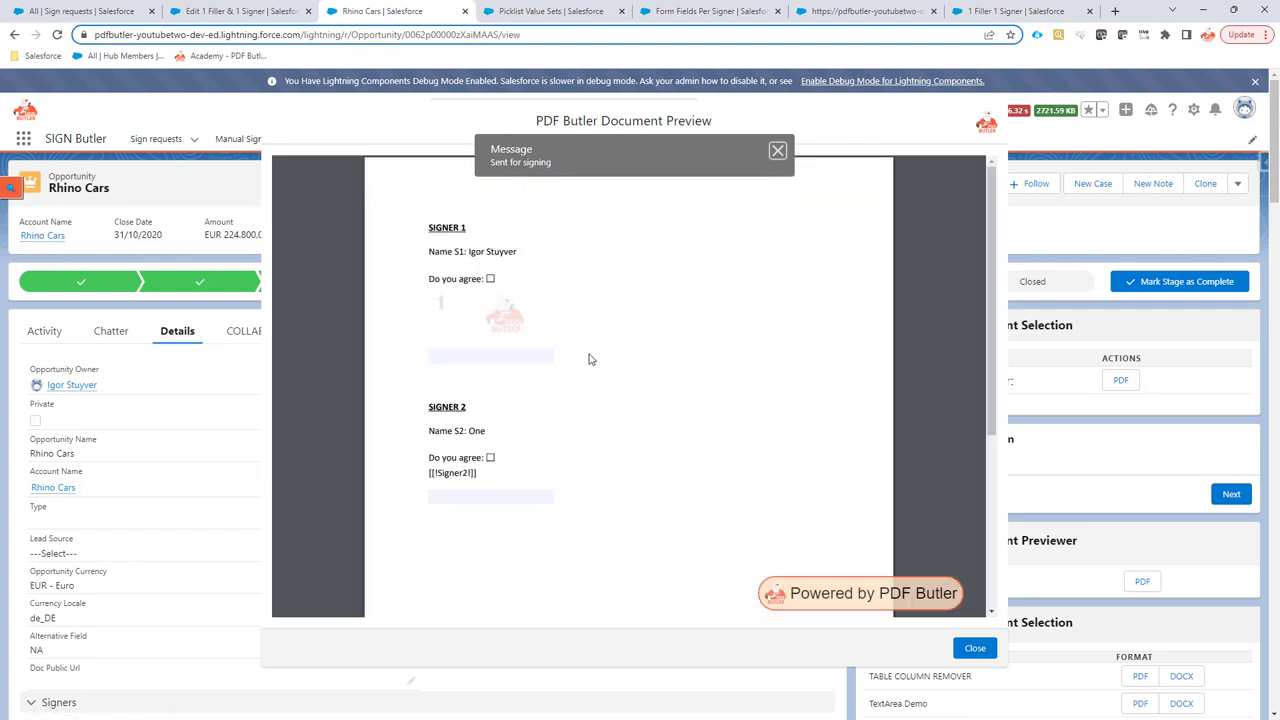
left_click(490, 281)
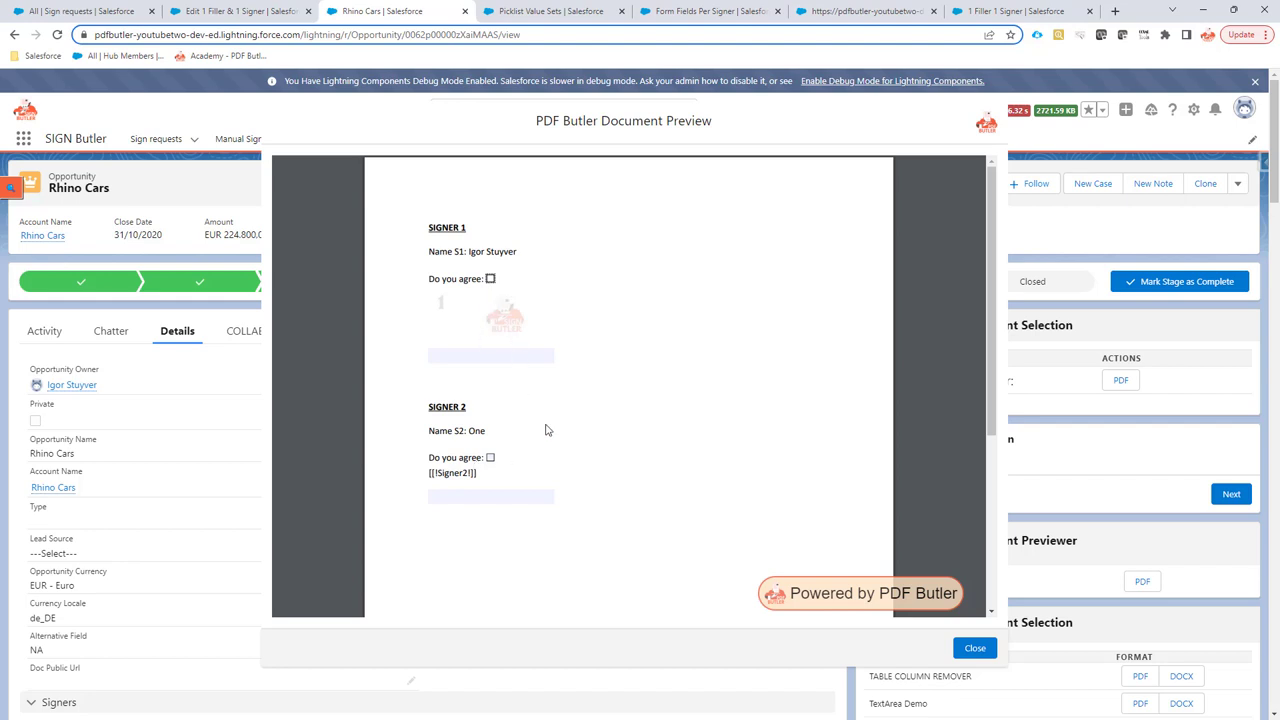
Refresh the list of all sign requests and open the newest Rhino Cars request based on the 1 Filler & 1 Signer template.
left_click(256, 12)
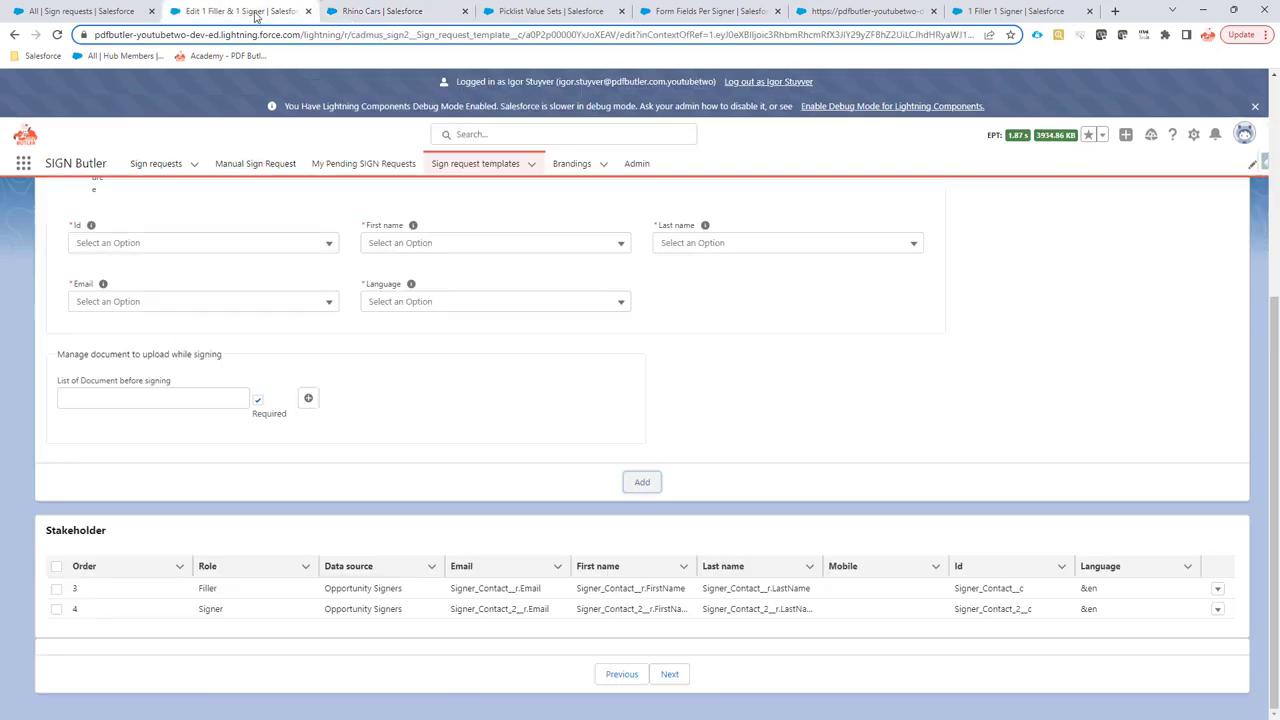
left_click(100, 12)
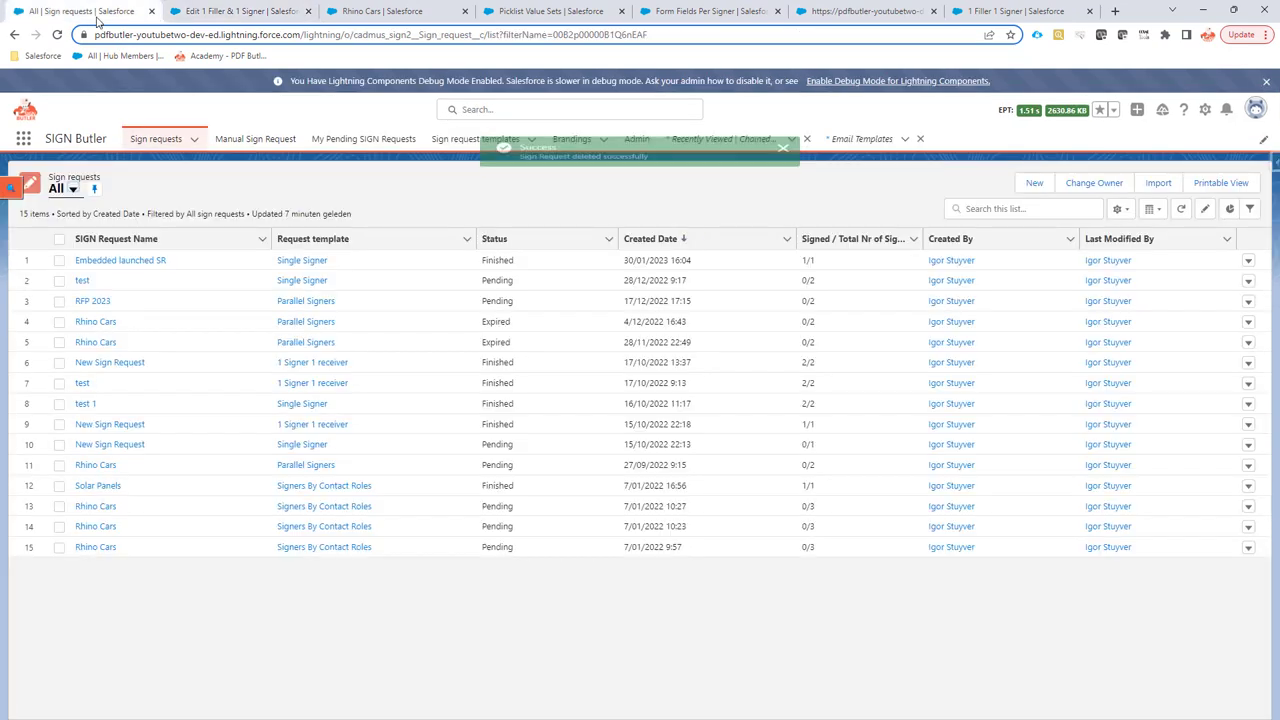
left_click(1182, 209)
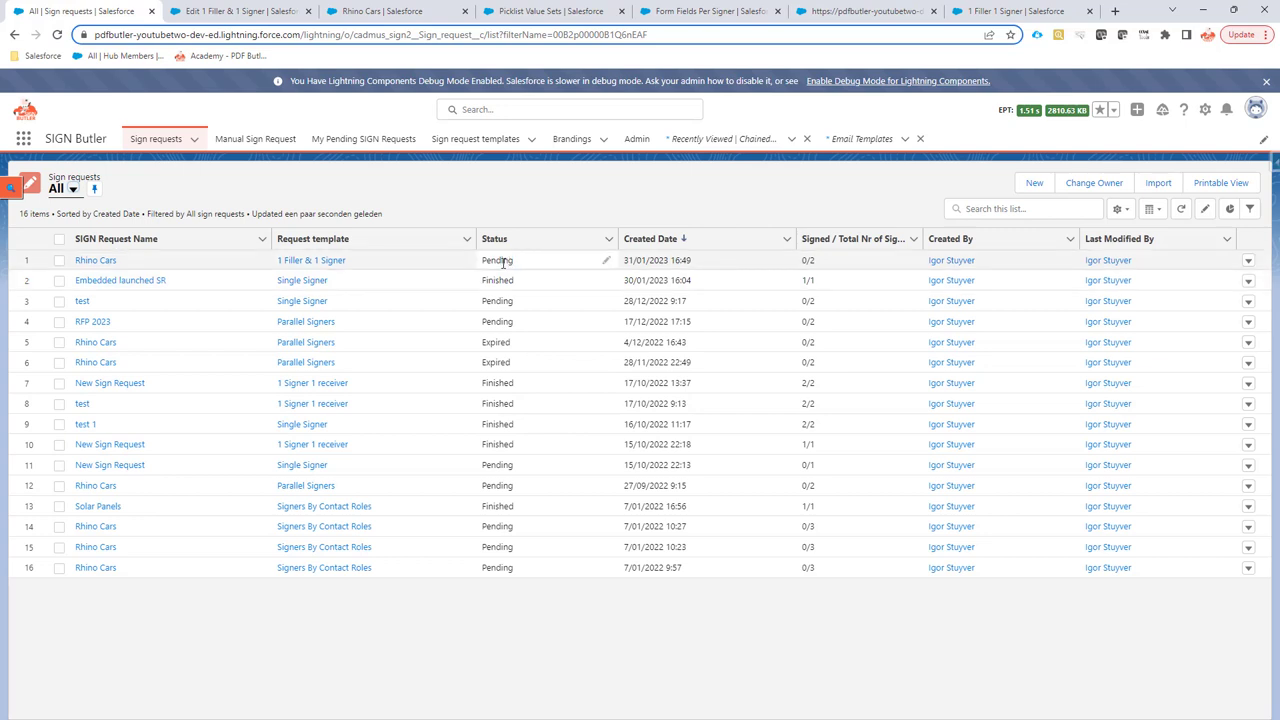
left_click(100, 261)
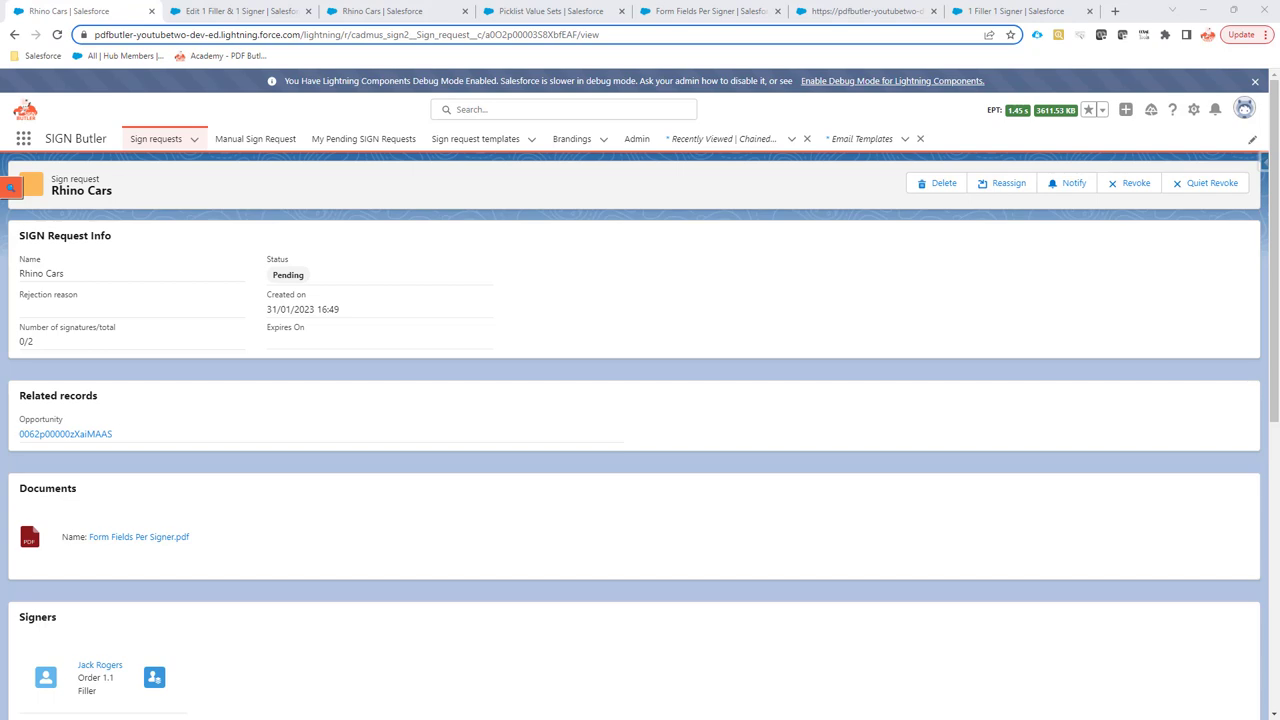
Switch to the filler's SIGN Butler page, look through Form Fields Per Signer.pdf and try to submit it with the fields empty.
key("alt+Tab")
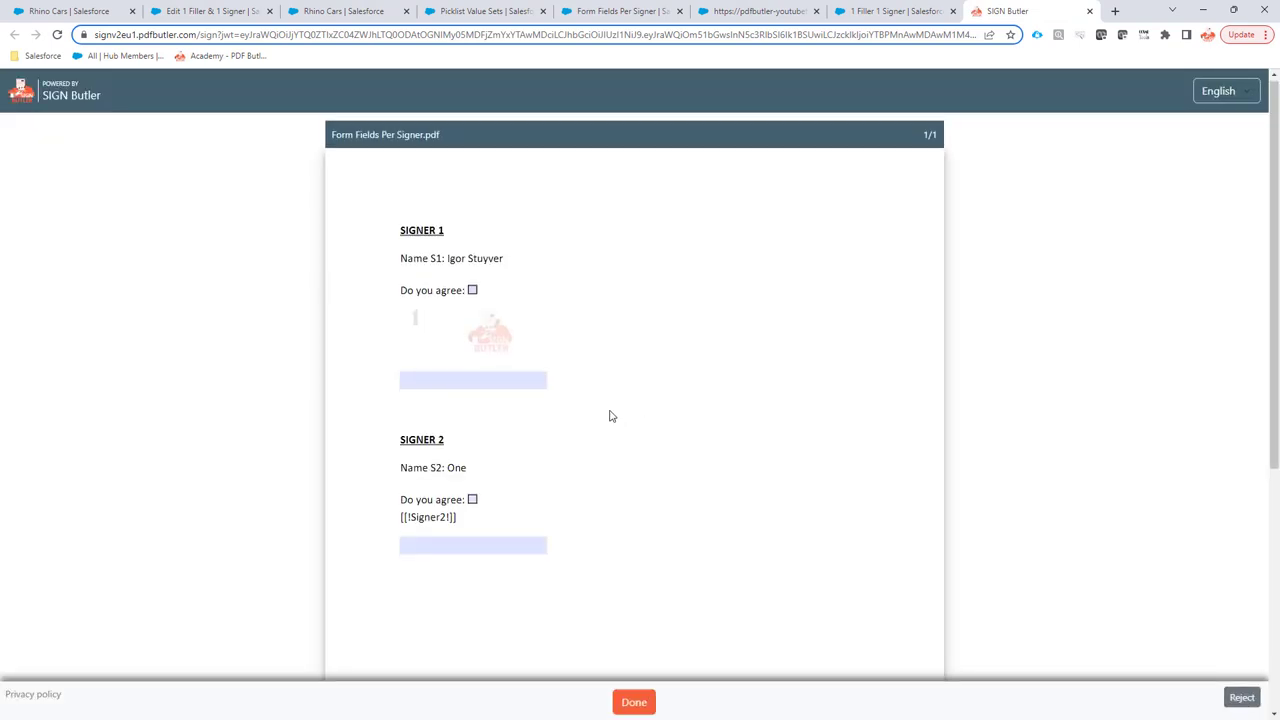
scroll(612, 416, "down", 4)
scroll(608, 417, "up", 4)
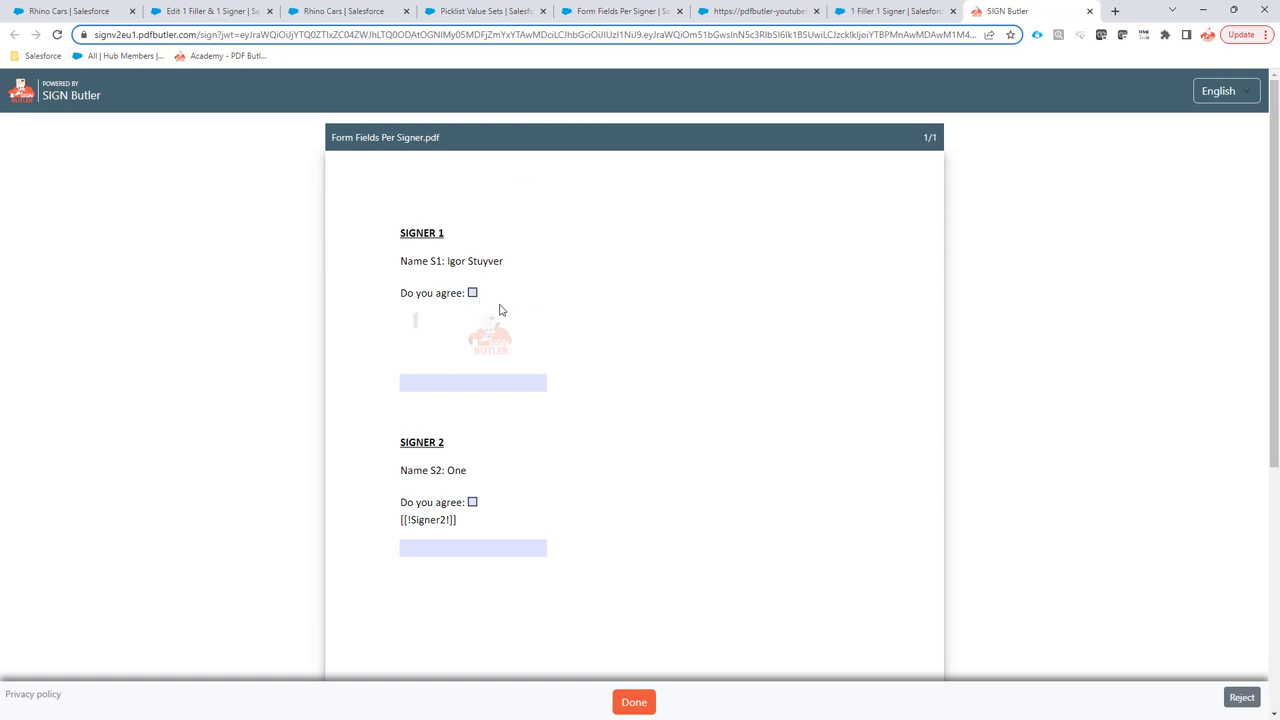
left_click(632, 700)
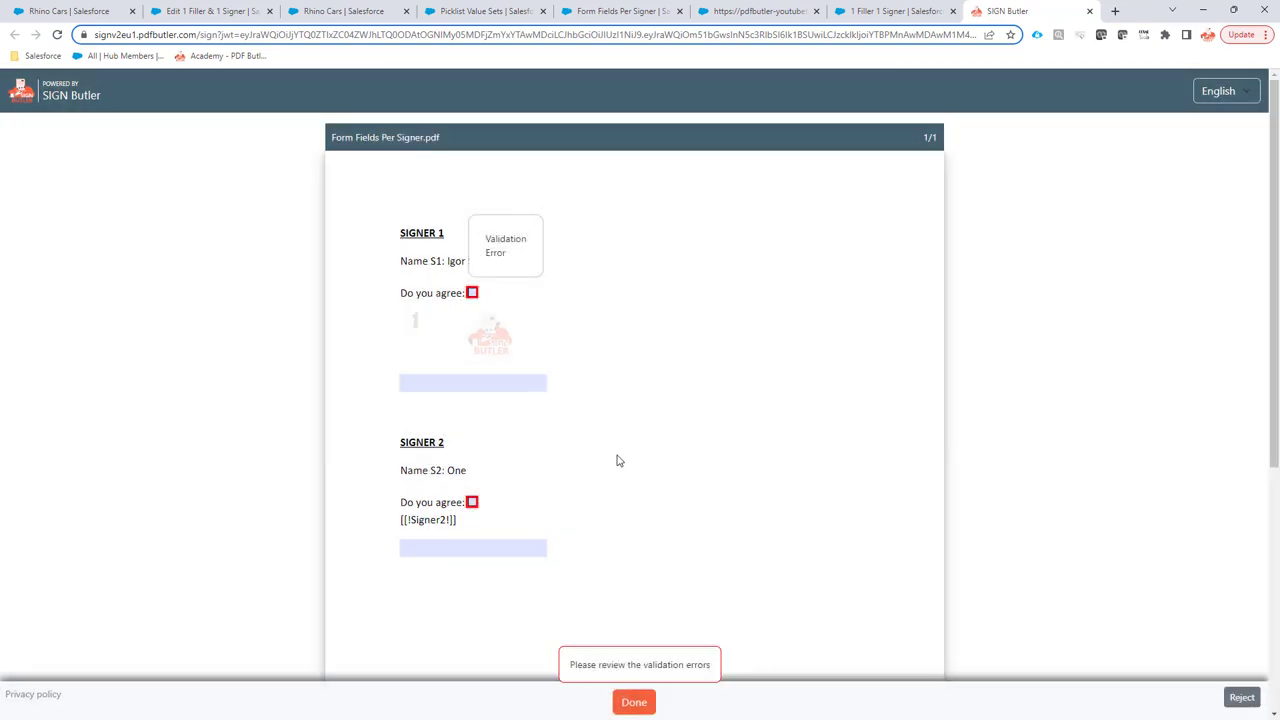
Tick both Do you agree boxes, enter "some data 1" and "some data 2" in the text fields, and submit the filled document.
left_click(473, 293)
left_click(472, 503)
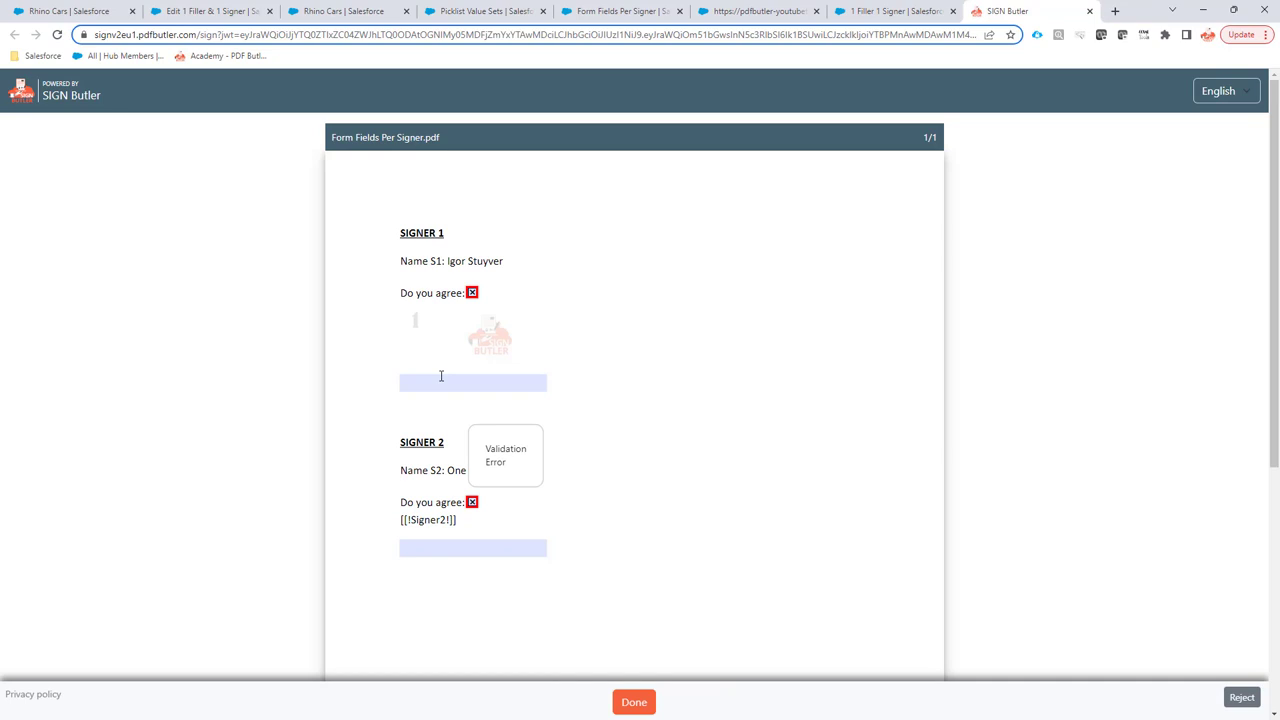
left_click(442, 380)
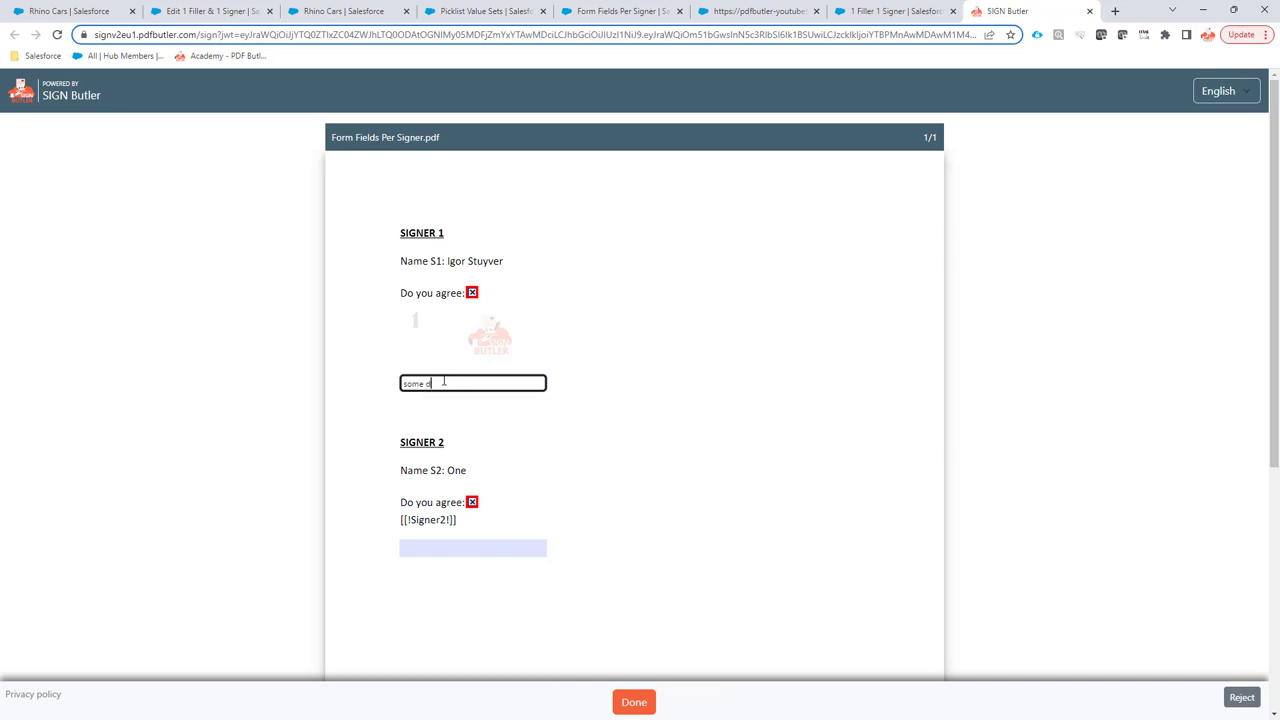
key("Tab")
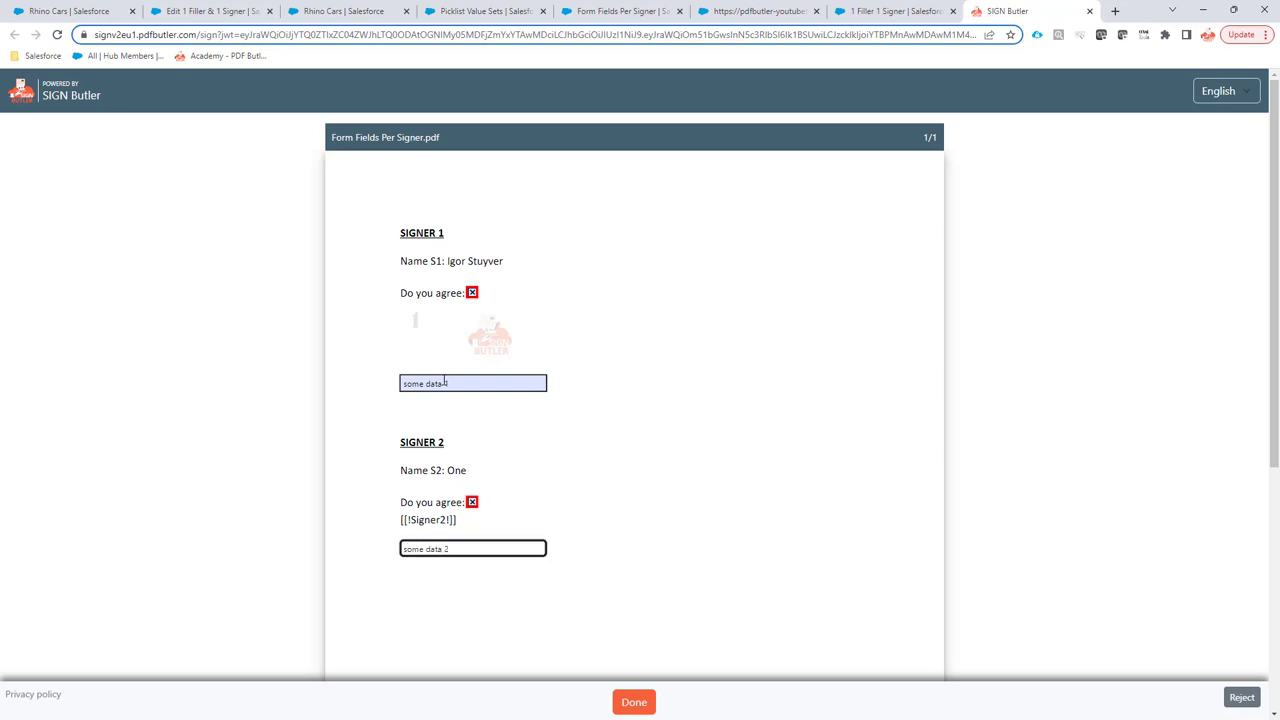
left_click(641, 703)
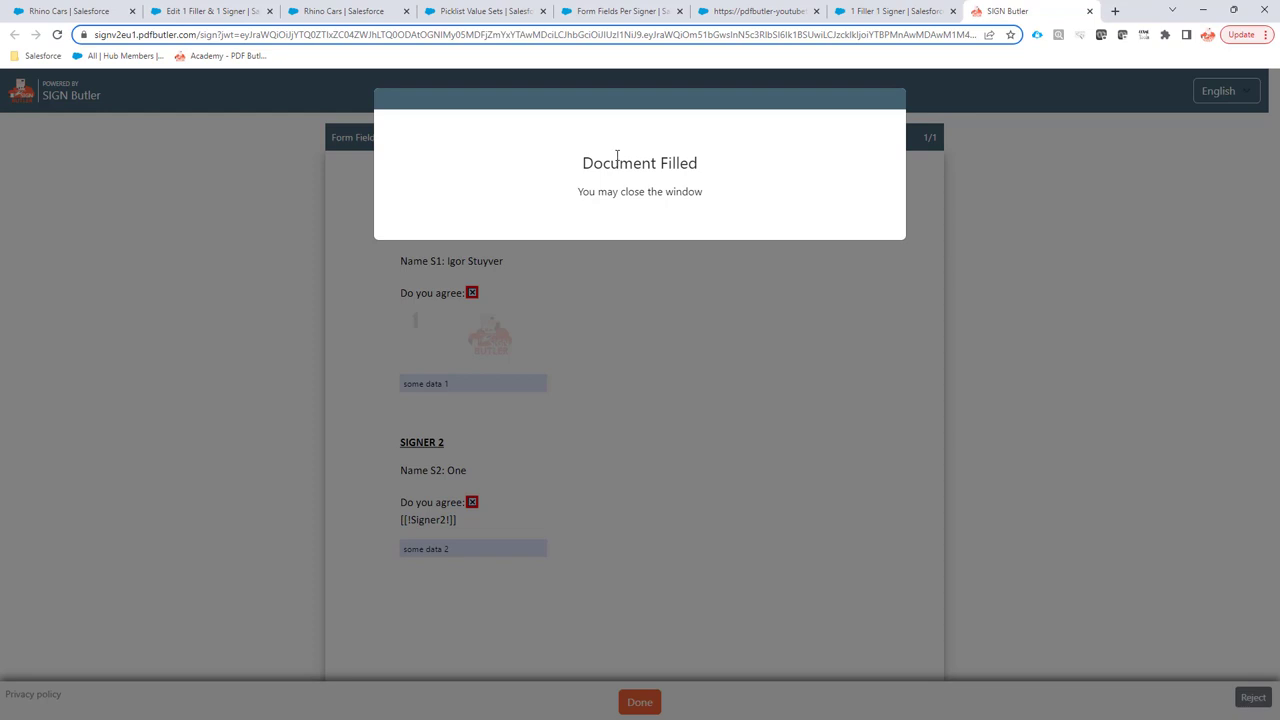
Reload the Rhino Cars sign request and check the audit trail for the filler's actions and the signer's request.
left_click(208, 14)
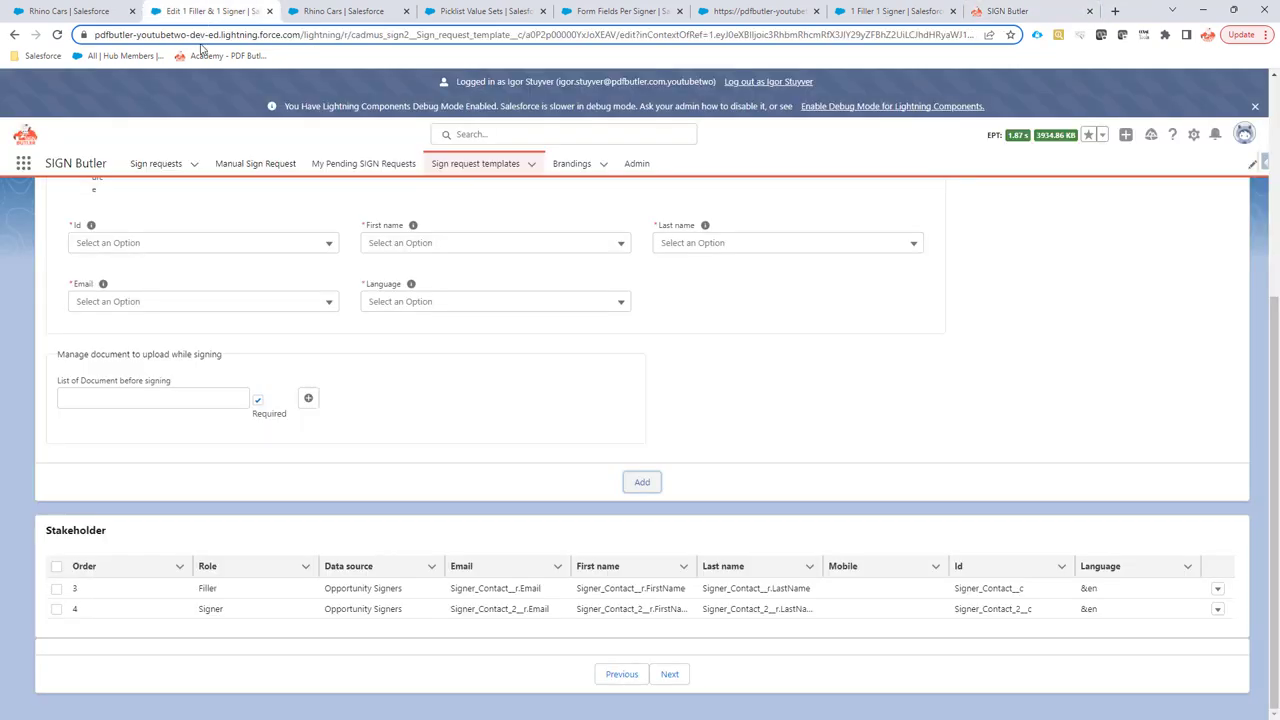
left_click(69, 12)
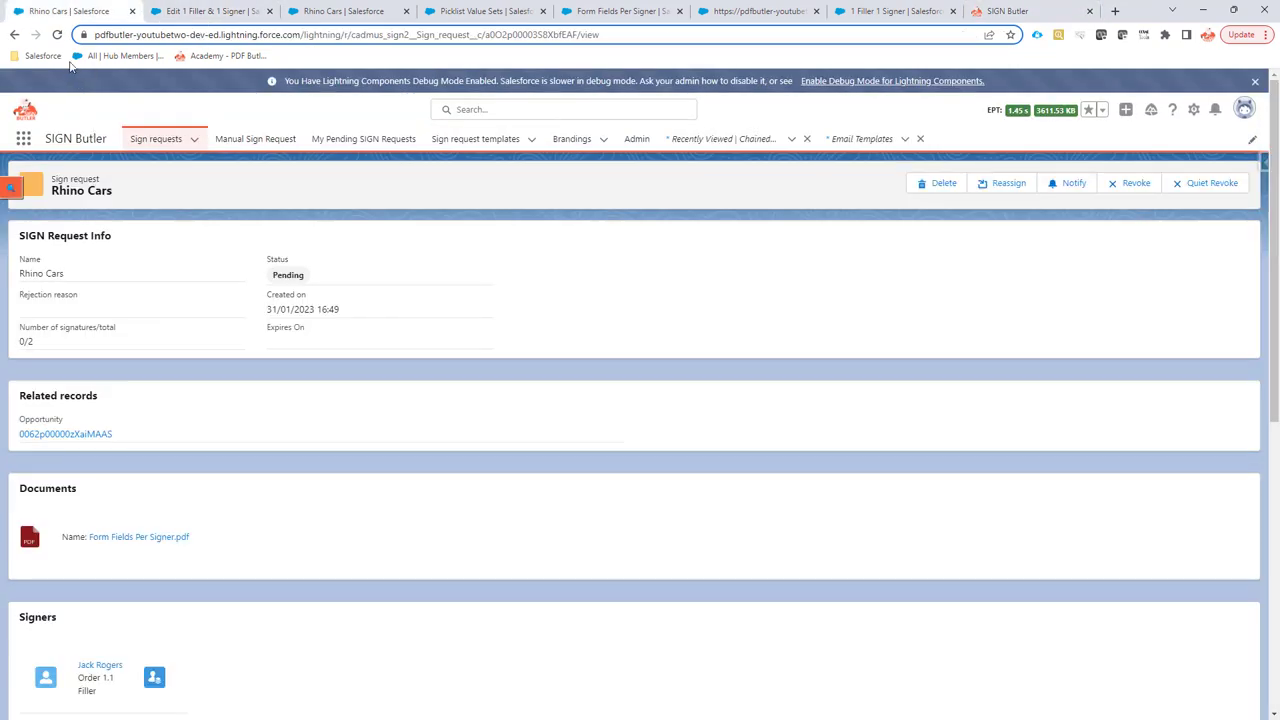
left_click(57, 34)
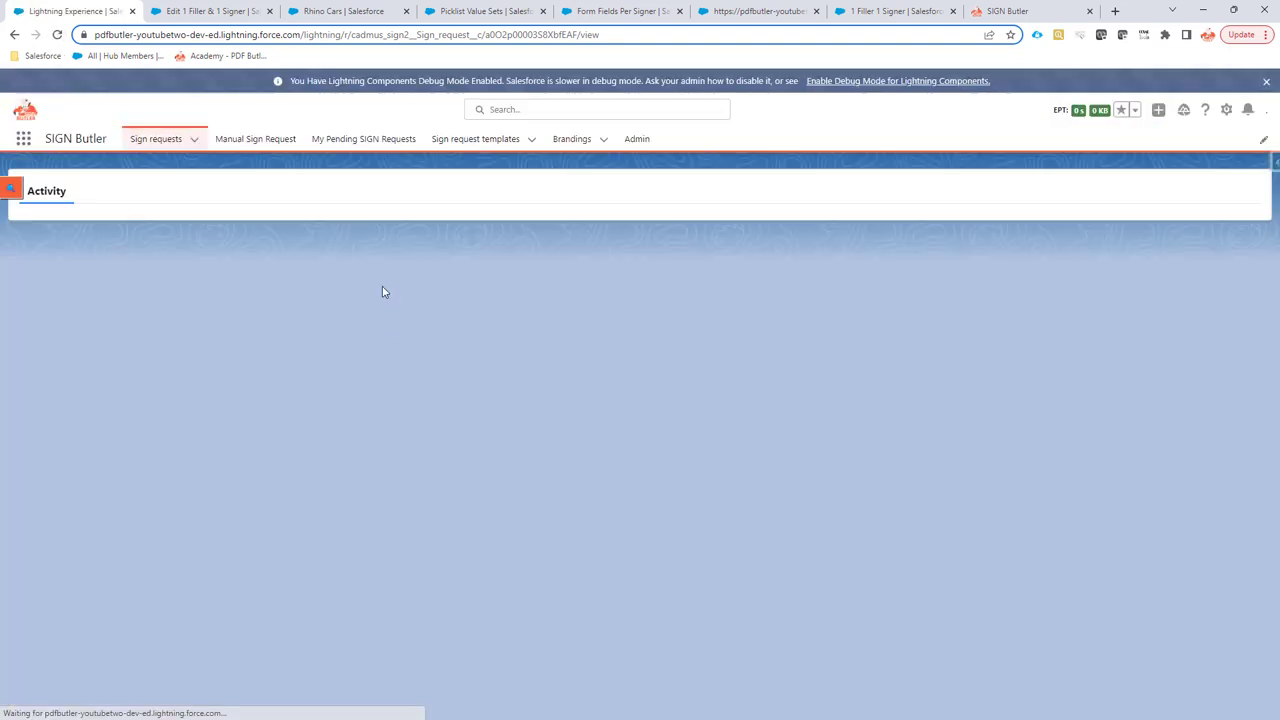
scroll(380, 291, "down", 4)
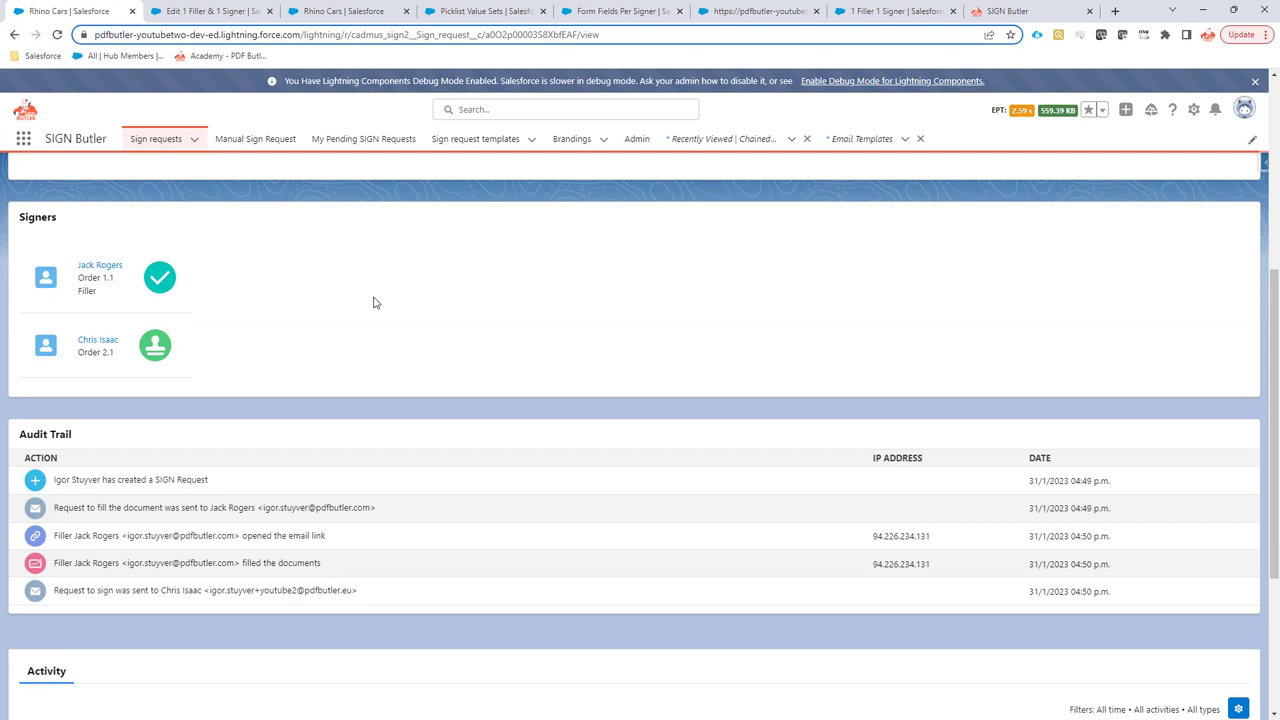
left_click_drag(243, 562, 308, 555)
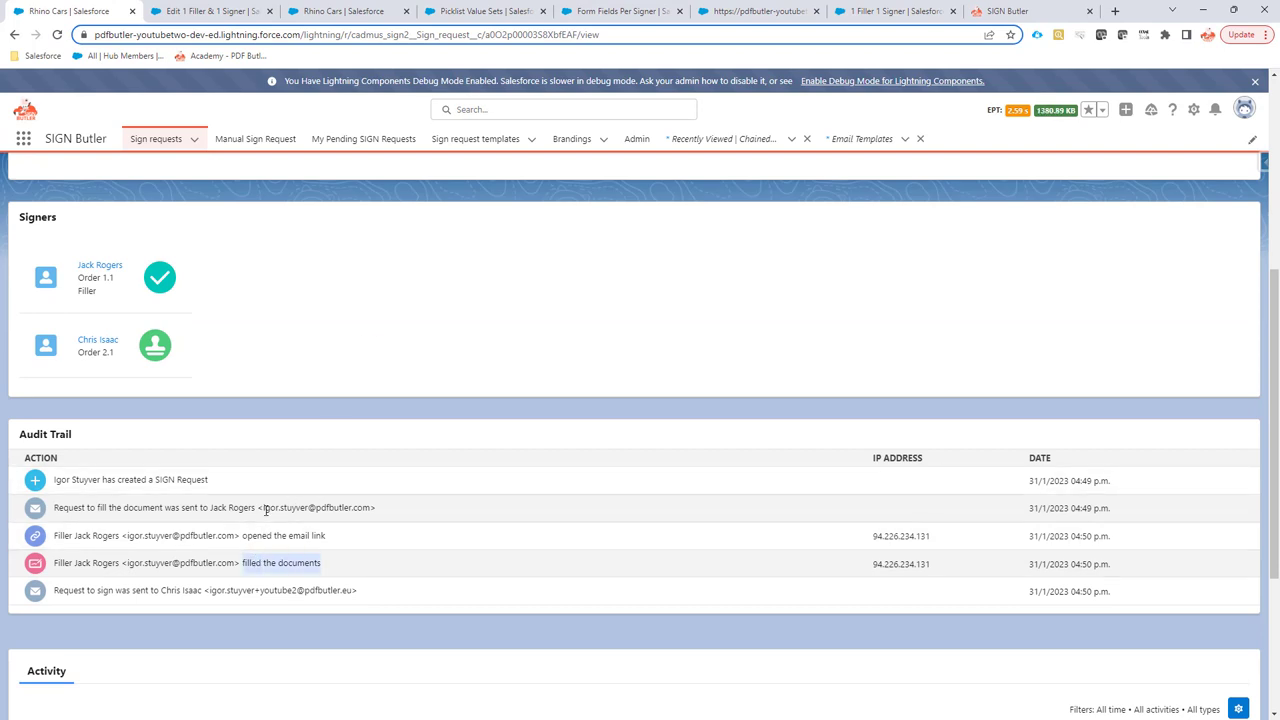
scroll(143, 540, "down", 1)
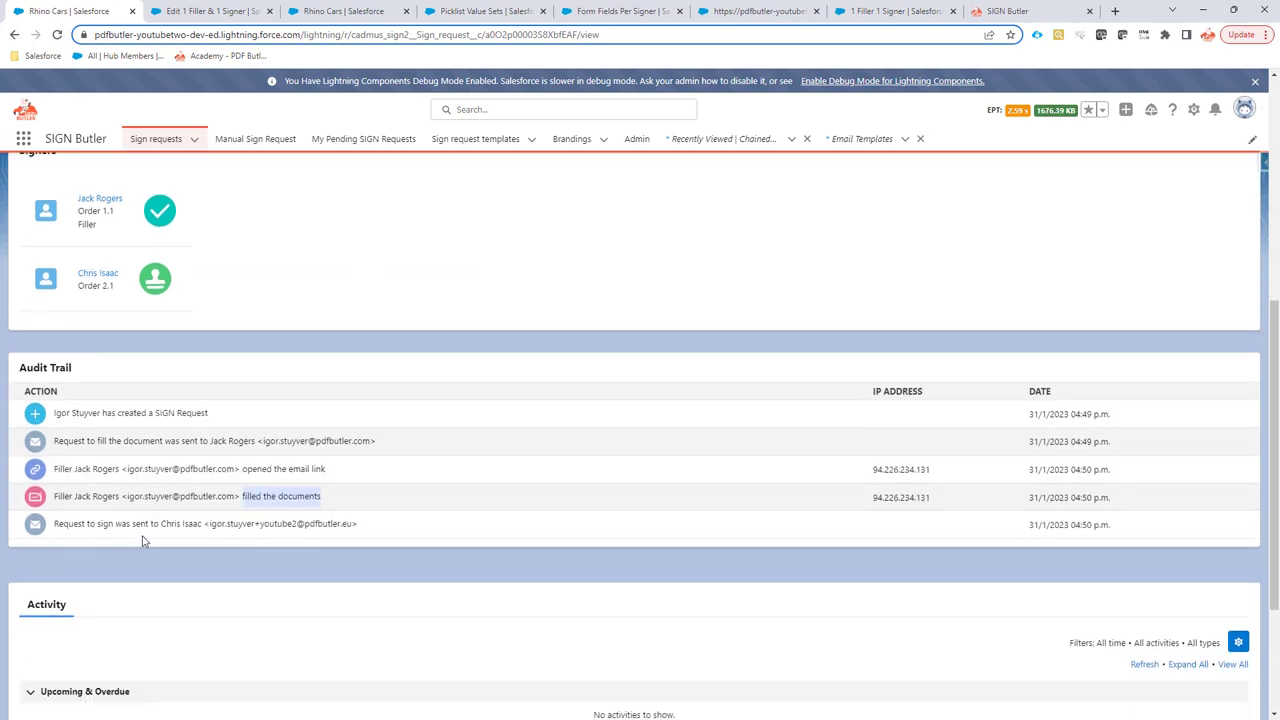
Look through the request's email activity and open the signer's SIGN Butler page for Form Fields Per Signer.pdf.
scroll(150, 300, "up", 2)
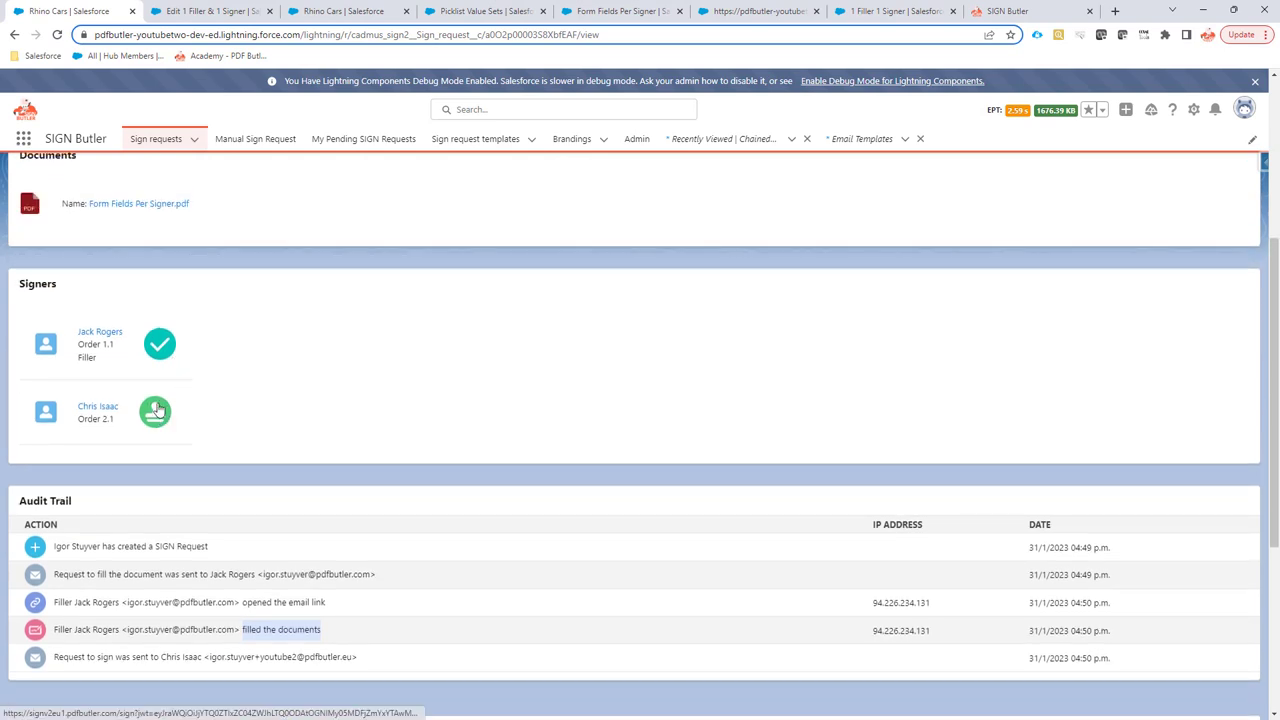
scroll(177, 423, "down", 5)
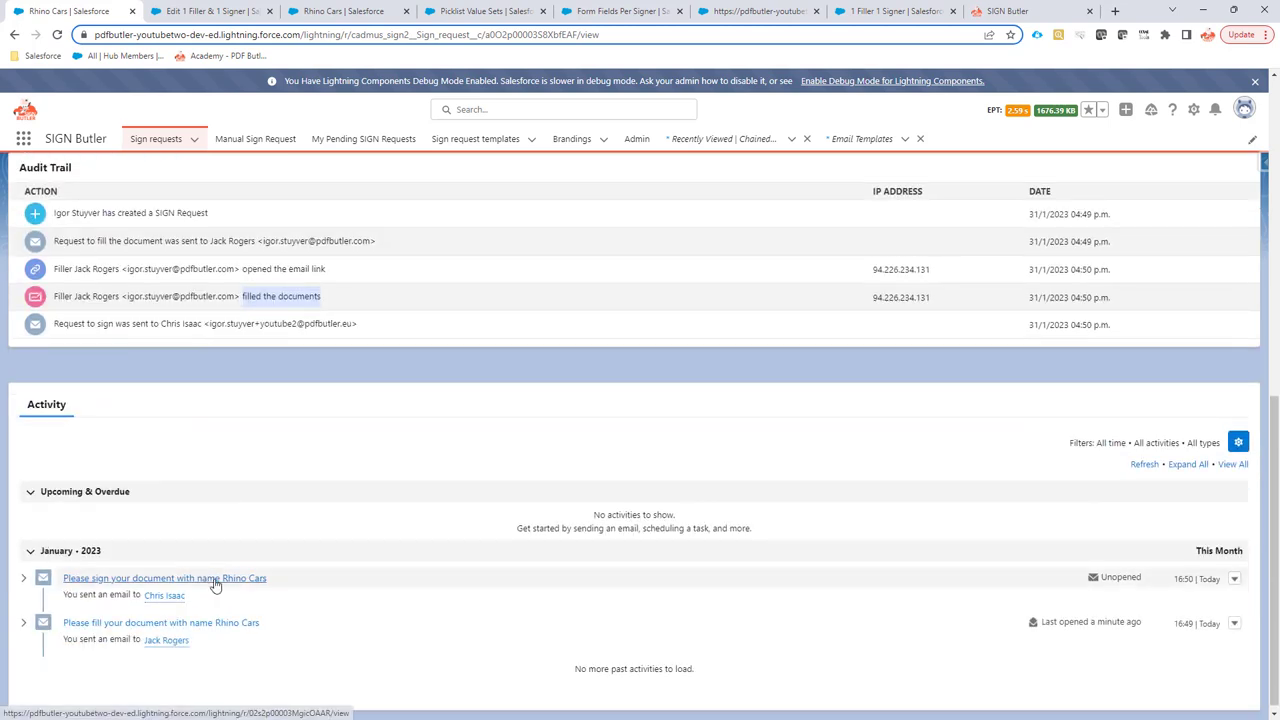
scroll(221, 418, "up", 1)
scroll(221, 418, "up", 2)
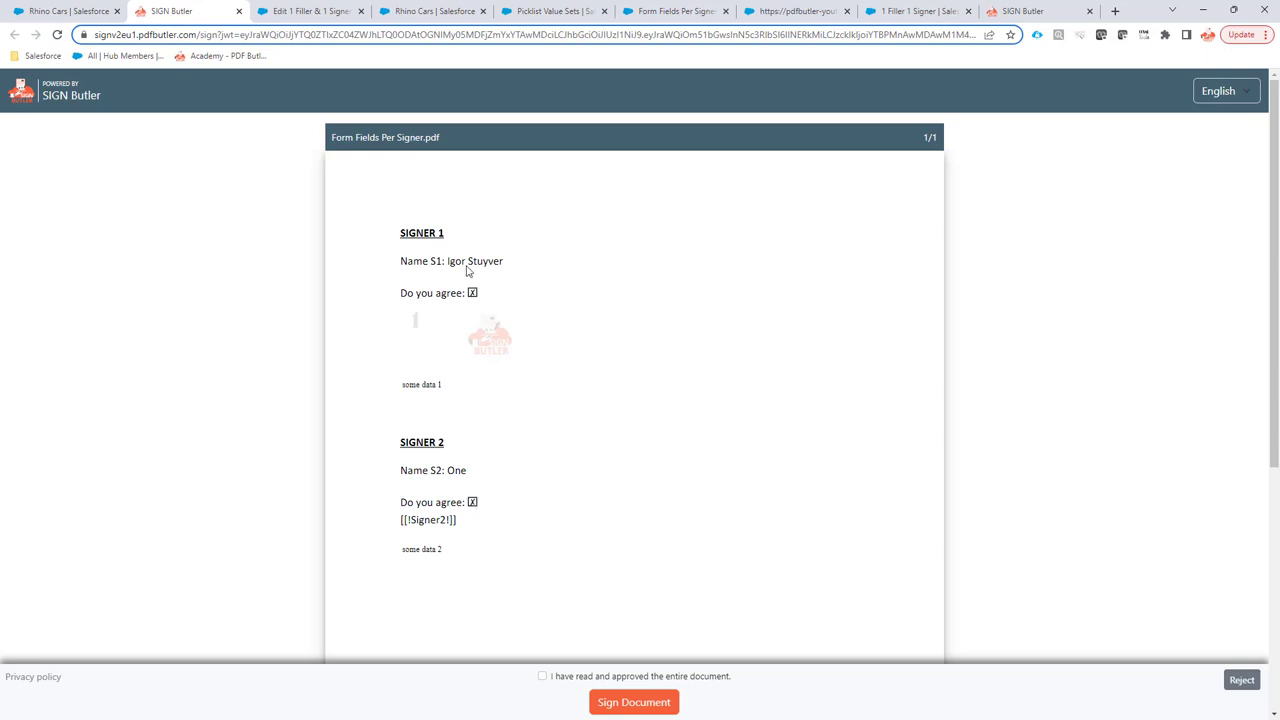
Go back to the general settings of the 1 Filler & 1 Signer template and toggle Use Form-Fields per signer on and off again.
left_click(290, 12)
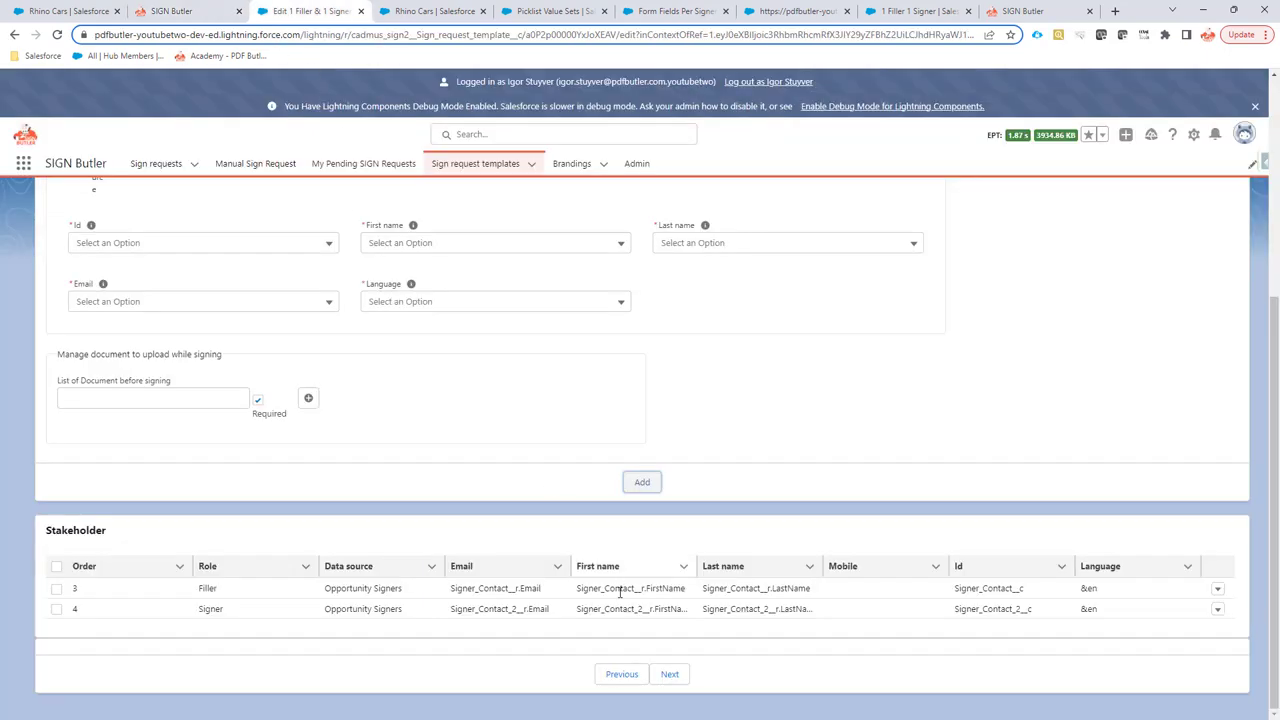
left_click(622, 676)
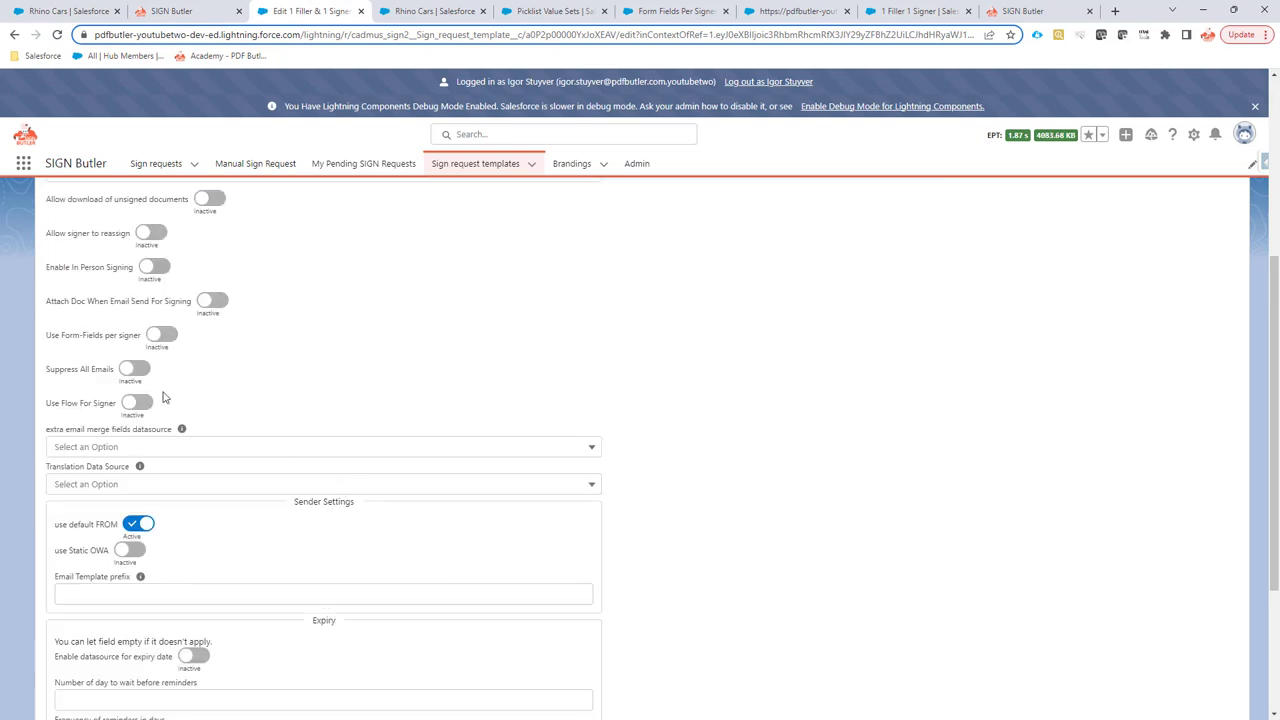
left_click(166, 336)
left_click(166, 336)
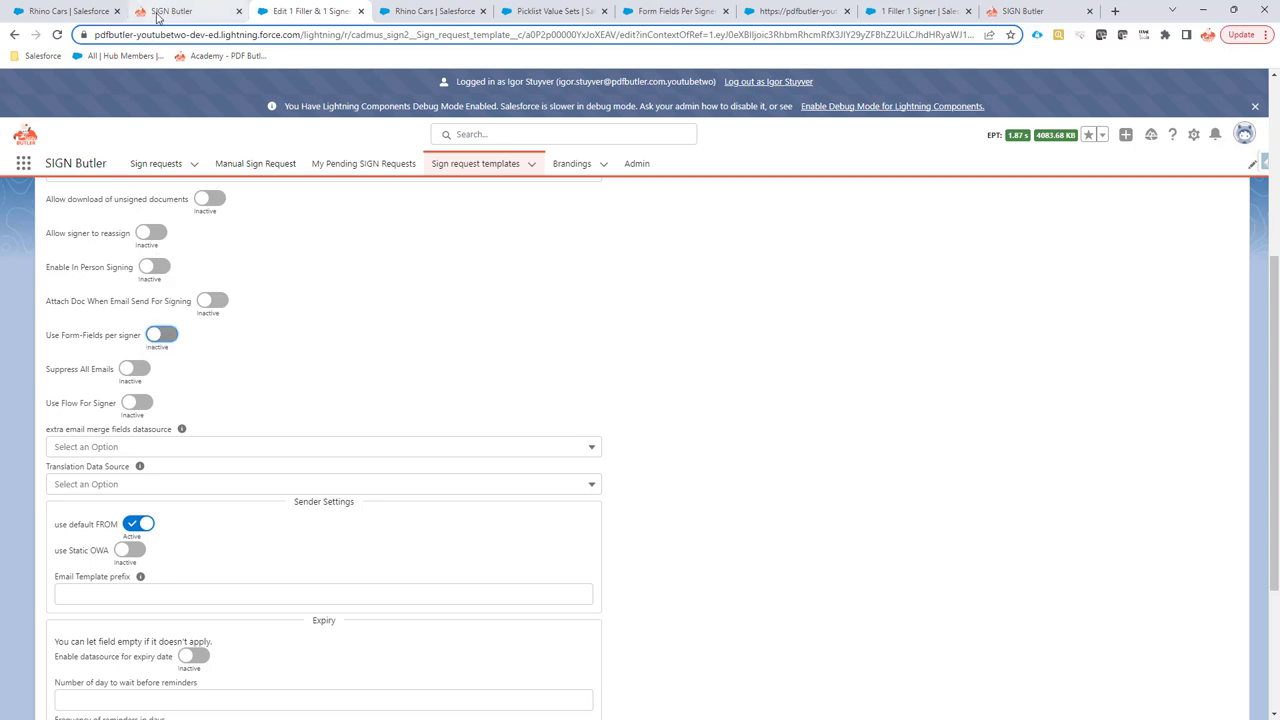
On the signer's page, approve the entire document and sign it with the first handwritten signature style.
left_click(157, 12)
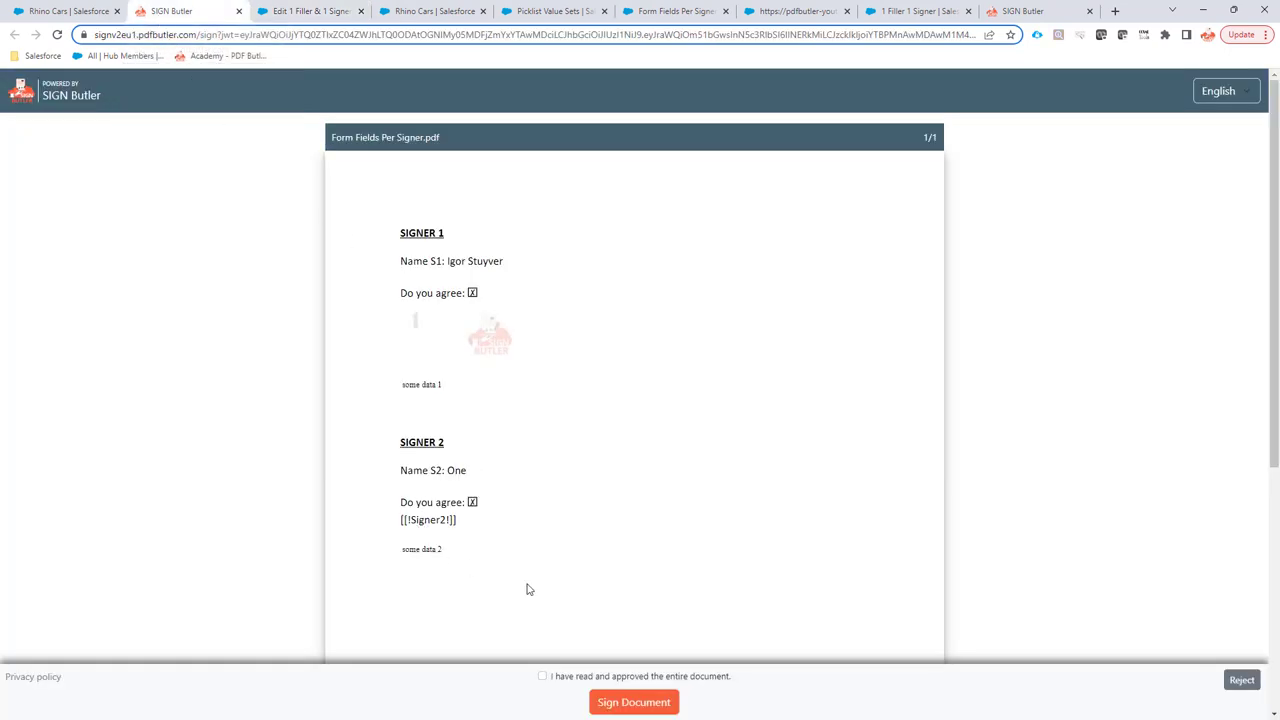
scroll(528, 589, "down", 5)
left_click(546, 676)
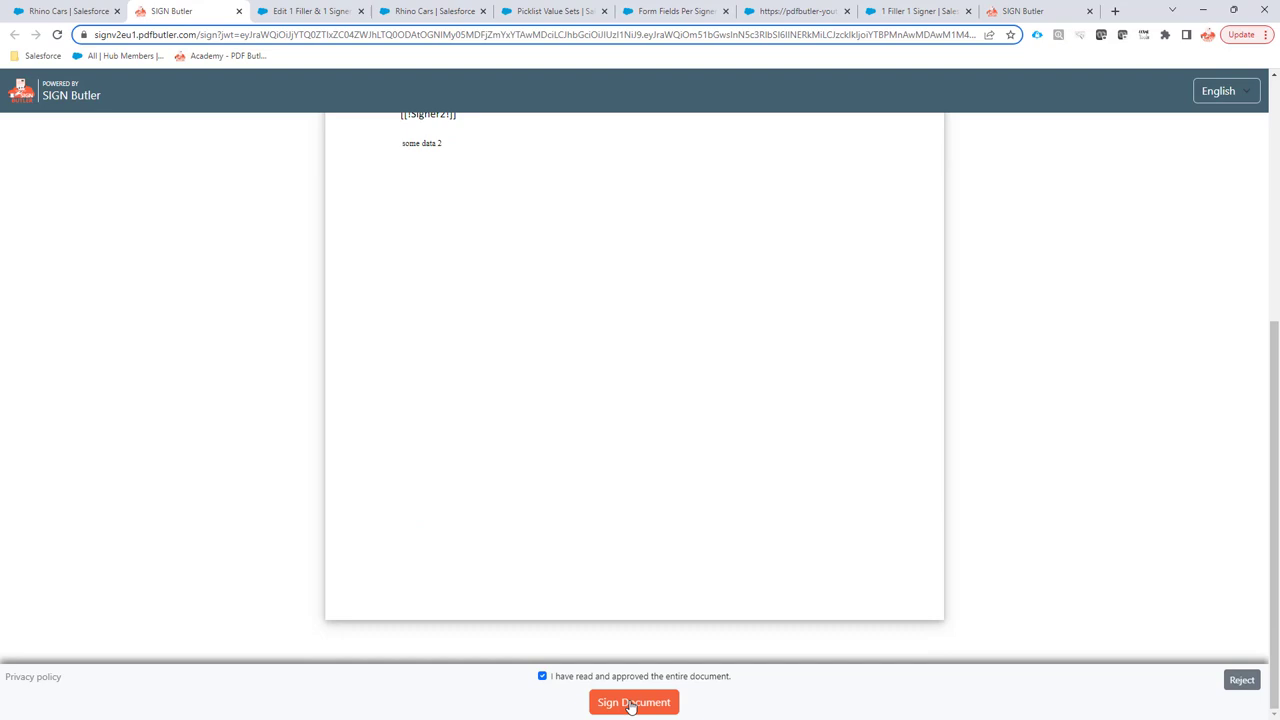
left_click(632, 703)
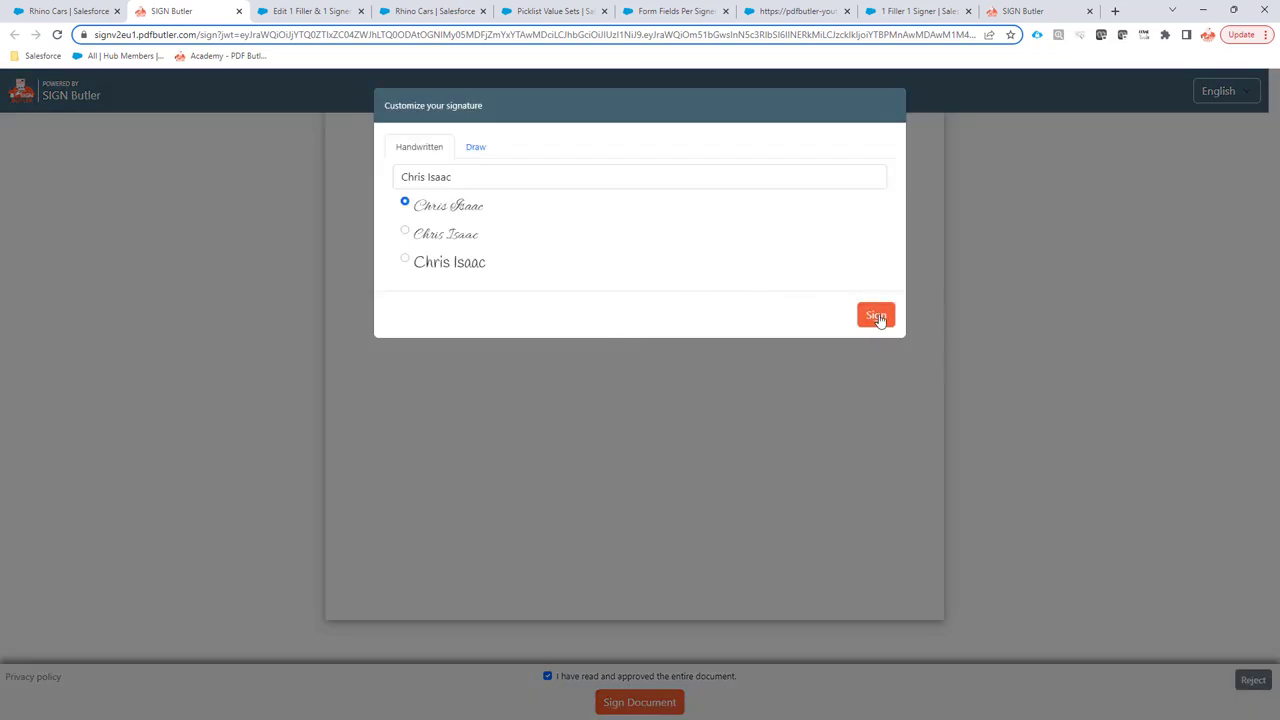
left_click(876, 316)
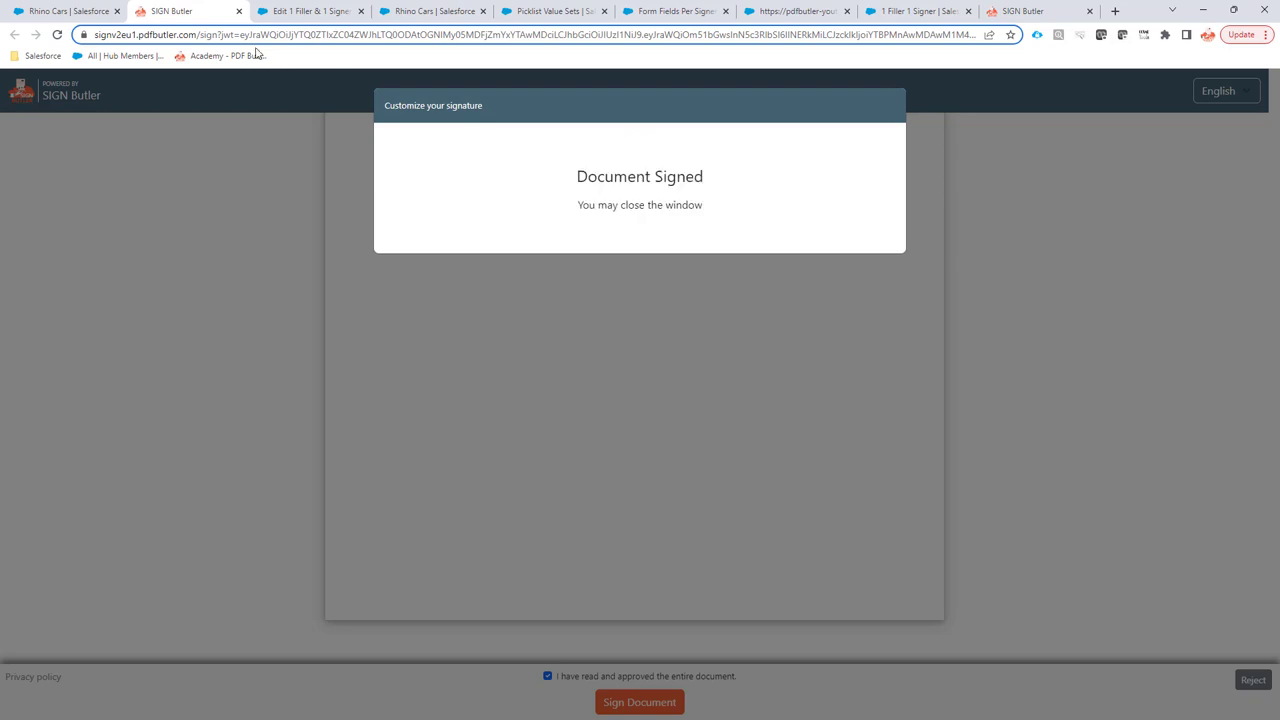
Return to the Rhino Cars sign request in Salesforce.
left_click(115, 8)
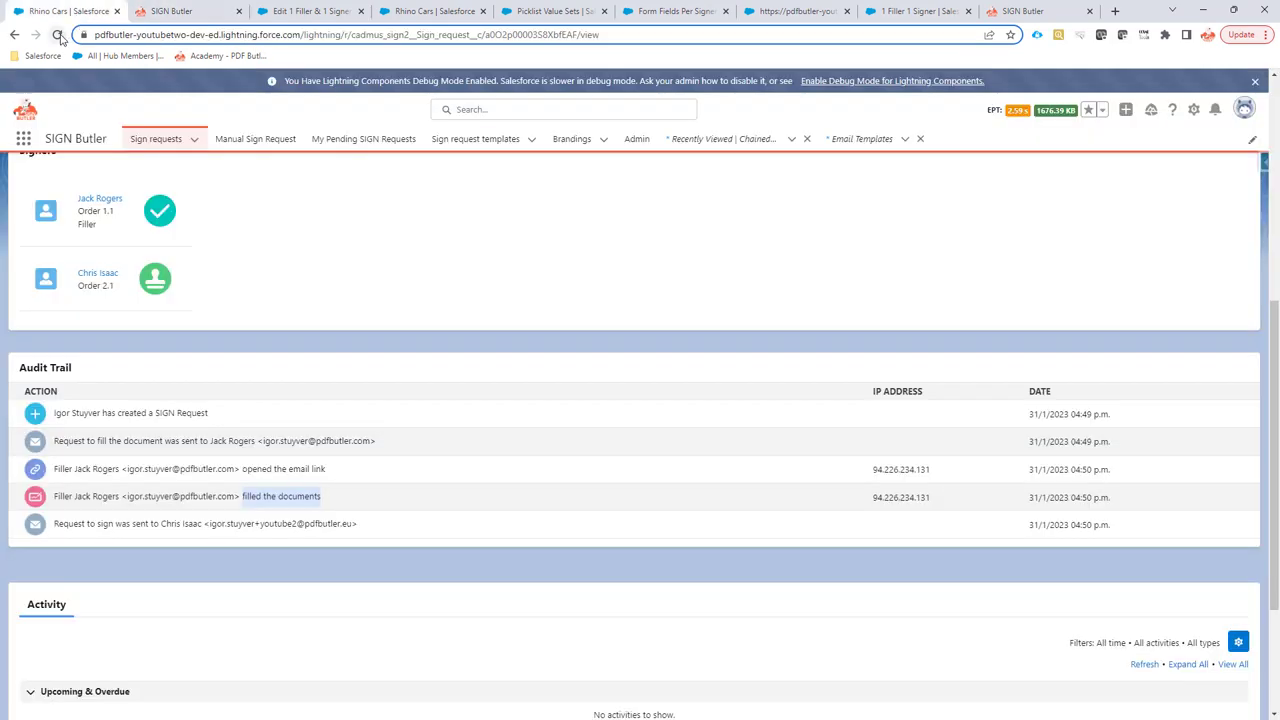